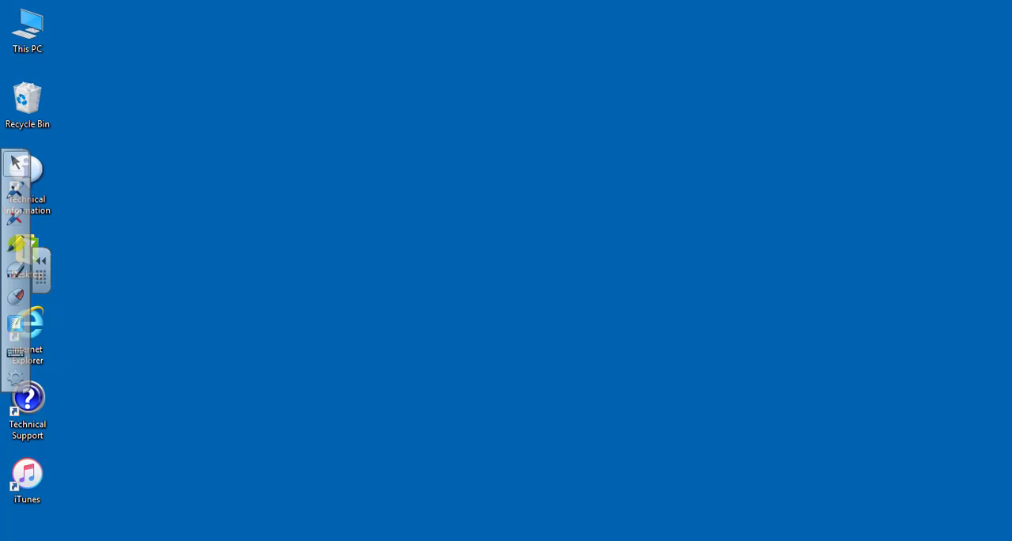
Locate SMART Notebook 11 in the SMART Technologies program folder, and launch SMART Notebook from the floating SMART toolbar.
{"action": "key", "text": "super"}
{"action": "scroll", "coordinate": [198, 463], "scroll_direction": "down", "scroll_amount": 10}
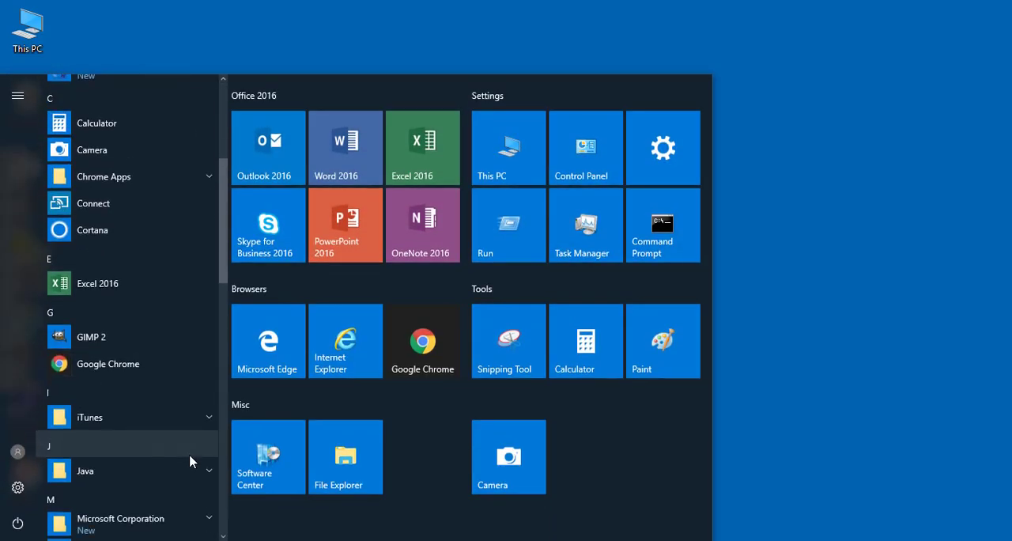
{"action": "scroll", "coordinate": [189, 459], "scroll_direction": "down", "scroll_amount": 4}
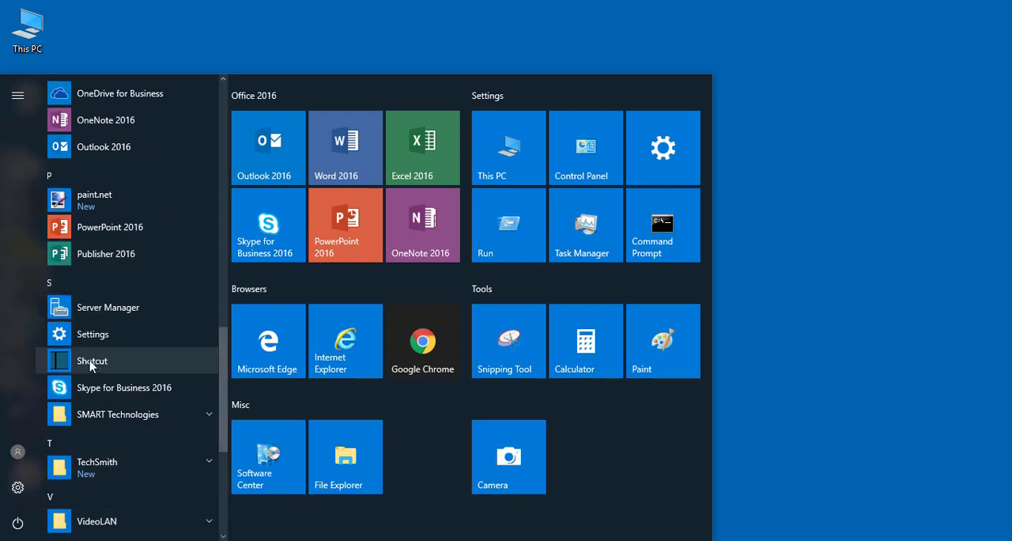
{"action": "left_click", "coordinate": [145, 419]}
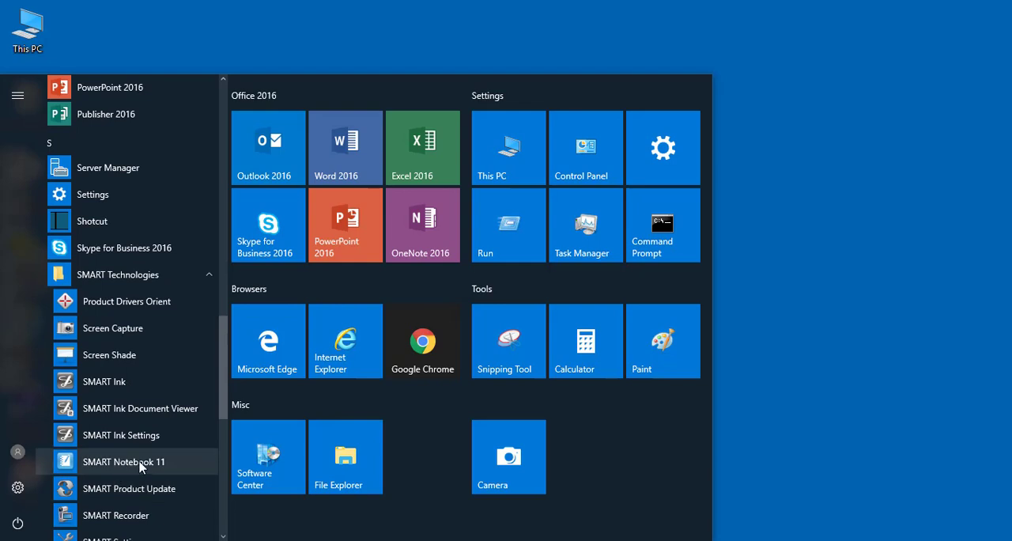
{"action": "left_click", "coordinate": [705, 474]}
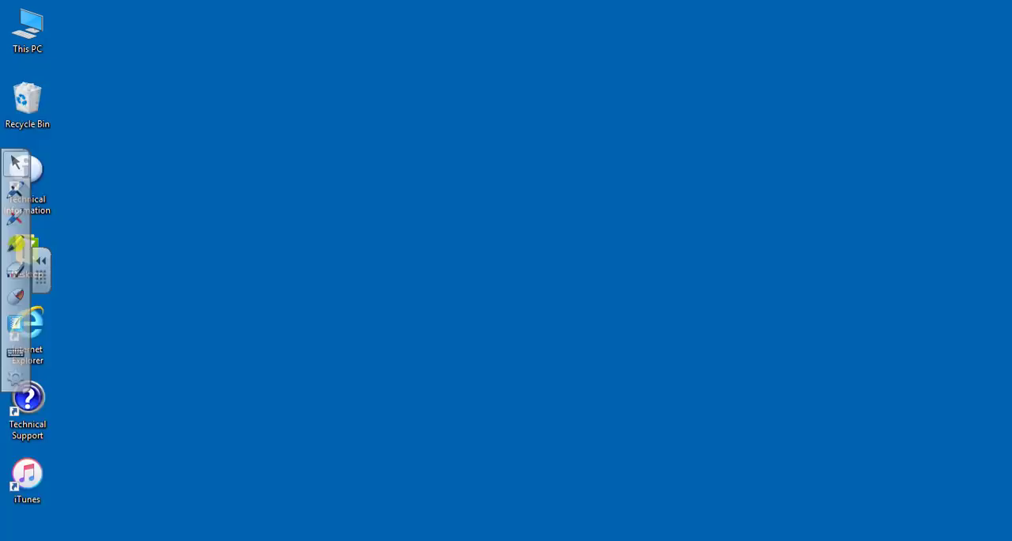
{"action": "left_click", "coordinate": [18, 326]}
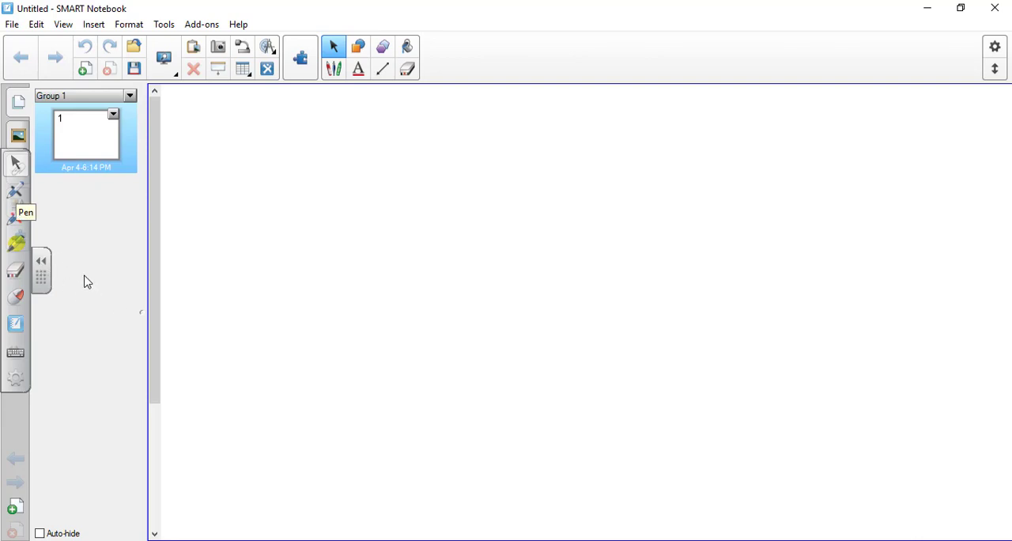
Collapse the floating SMART toolbar and move its handle lower, clear of the sidebar tabs.
{"action": "left_click", "coordinate": [44, 266]}
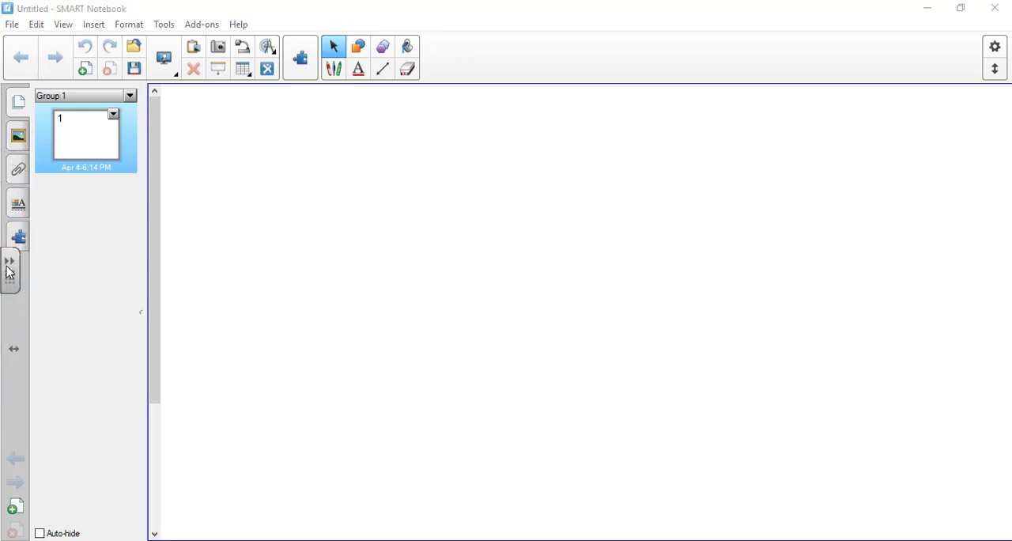
{"action": "left_click_drag", "start_coordinate": [8, 280], "coordinate": [11, 411]}
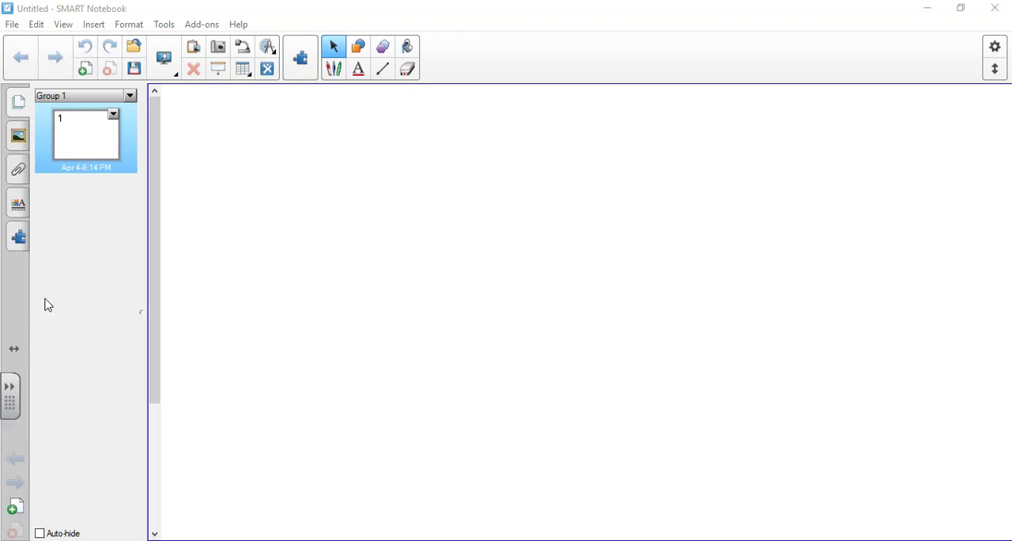
Move the toolbar to the opposite edge of the window and back, and do the same with the sidebar.
{"action": "left_click", "coordinate": [996, 71]}
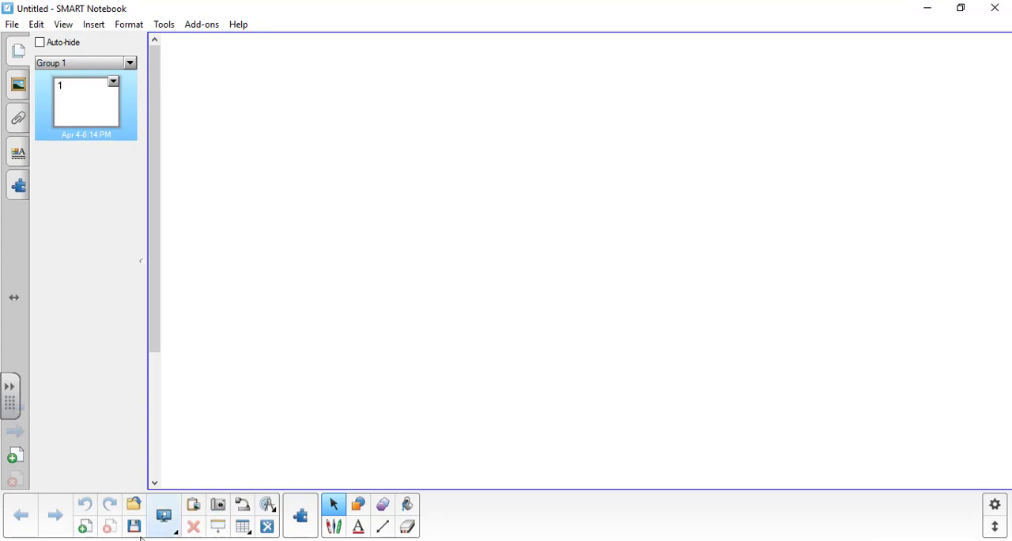
{"action": "left_click", "coordinate": [995, 526]}
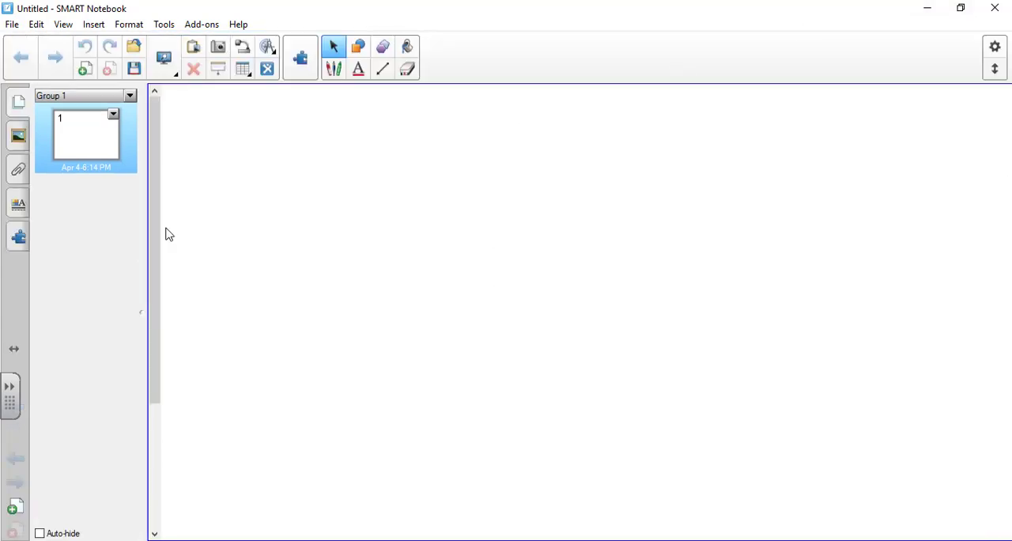
{"action": "left_click", "coordinate": [15, 350]}
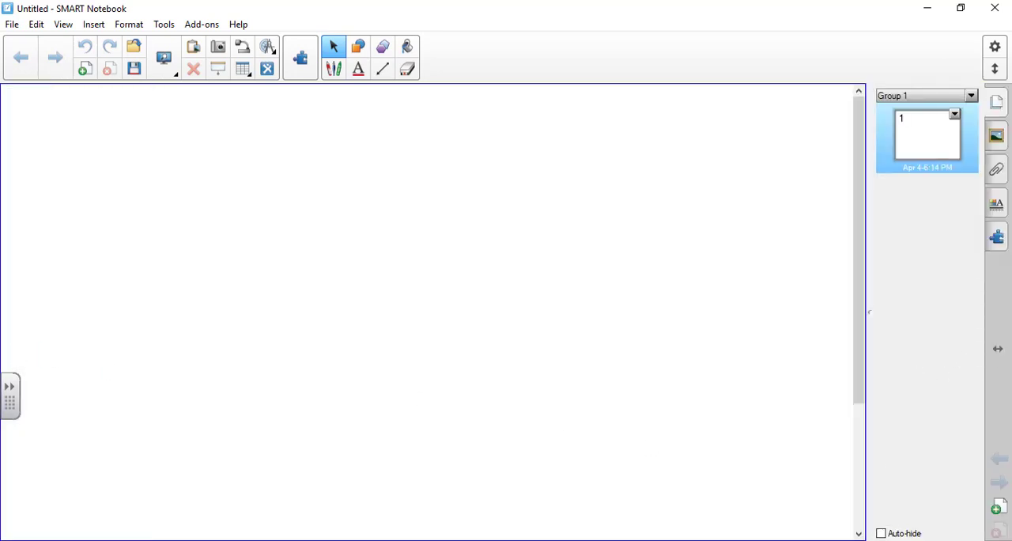
{"action": "left_click", "coordinate": [996, 354]}
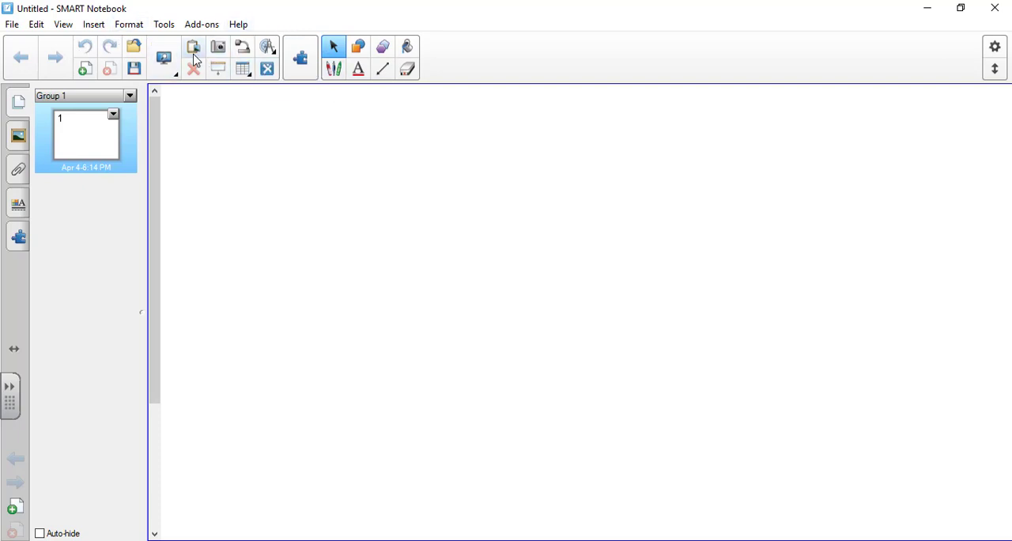
Examine the options for shapes, polygons, pens, table insertion and screen view modes.
{"action": "left_click", "coordinate": [360, 47]}
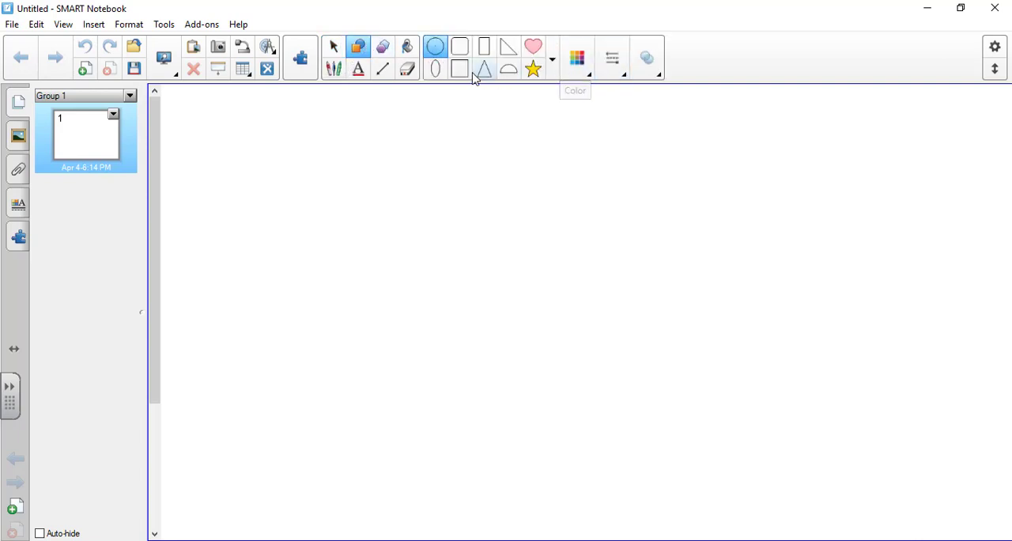
{"action": "left_click", "coordinate": [382, 47]}
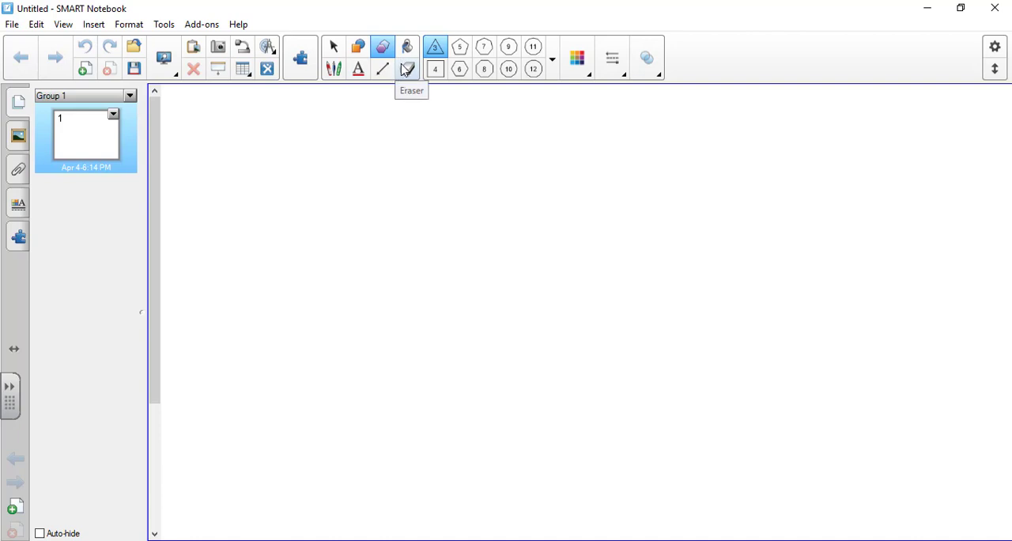
{"action": "left_click", "coordinate": [333, 70]}
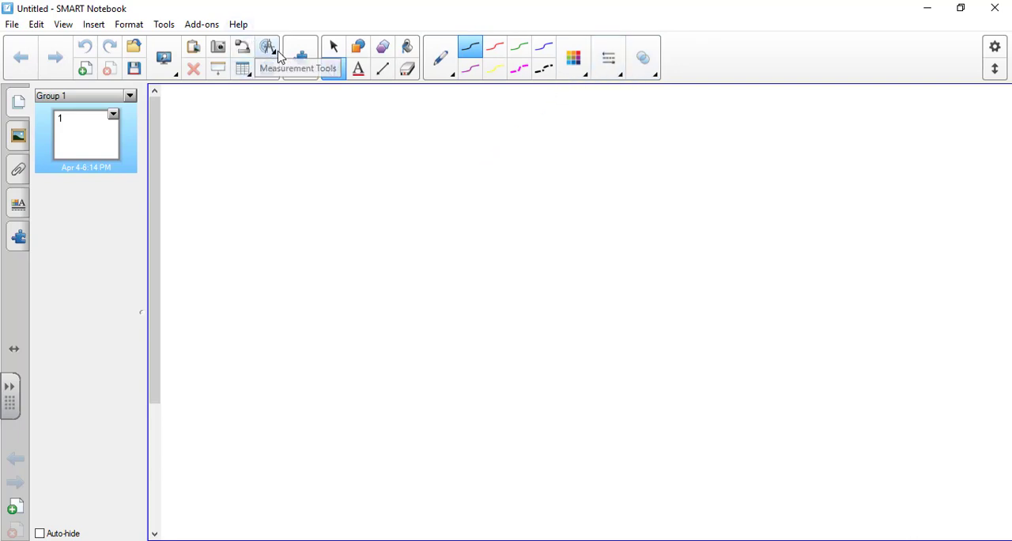
{"action": "left_click", "coordinate": [250, 80]}
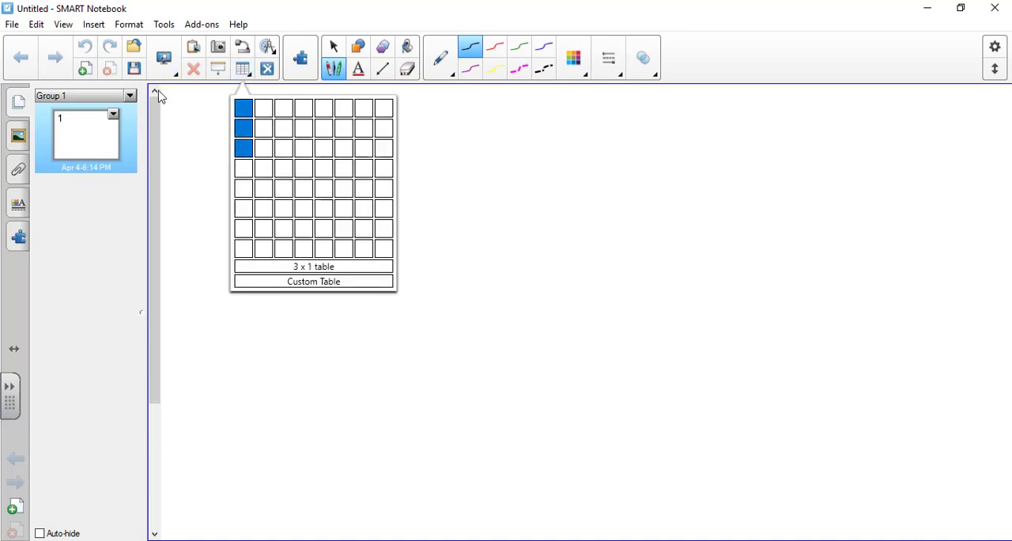
{"action": "left_click", "coordinate": [184, 92]}
{"action": "left_click", "coordinate": [176, 74]}
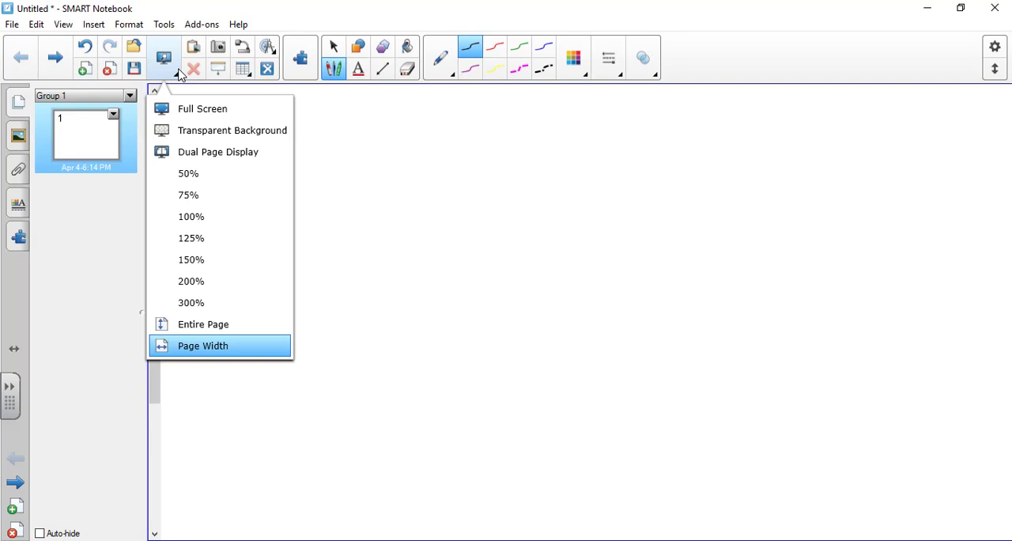
{"action": "left_click", "coordinate": [181, 74]}
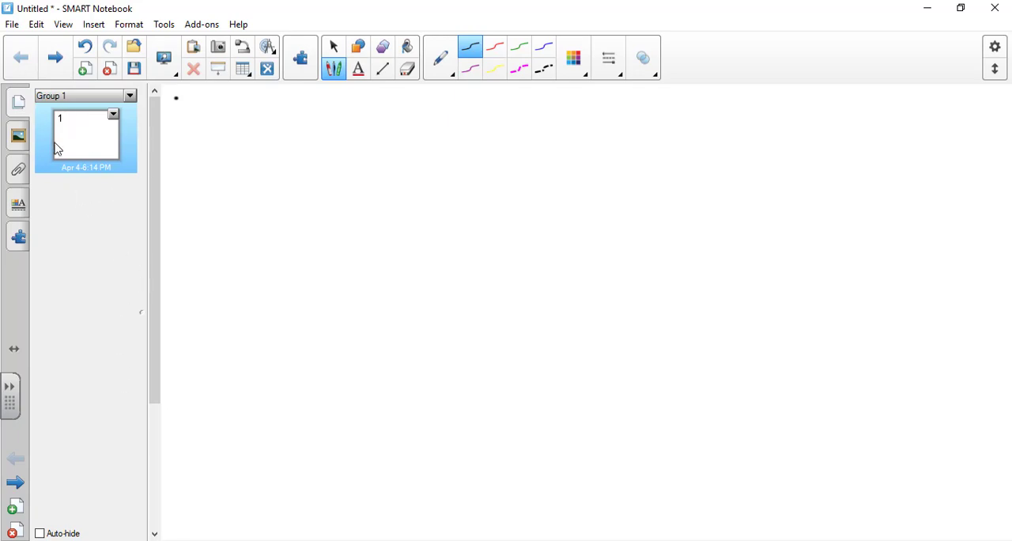
Examine the sidebar's gallery, file attachments, object properties and Add-ons views.
{"action": "left_click", "coordinate": [12, 144]}
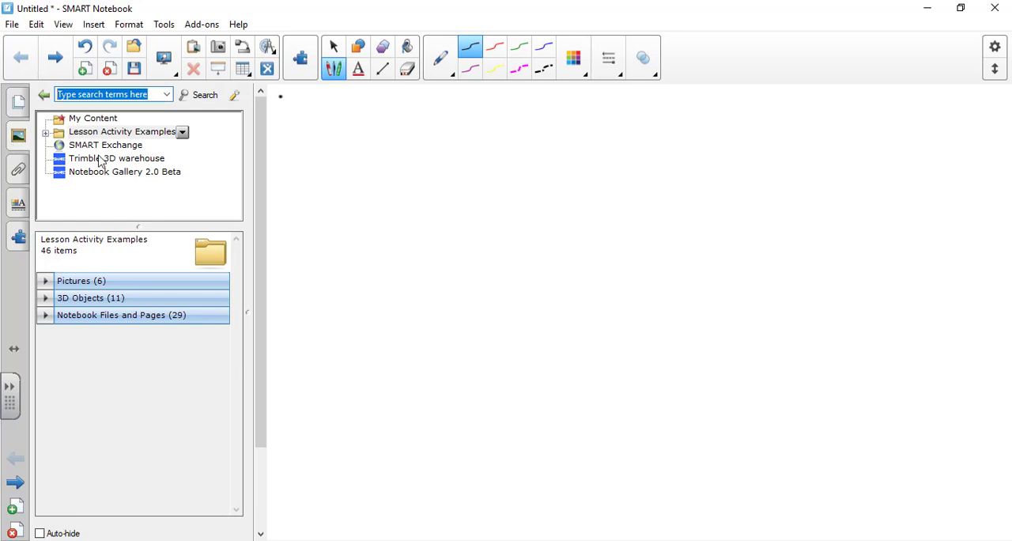
{"action": "left_click", "coordinate": [19, 170]}
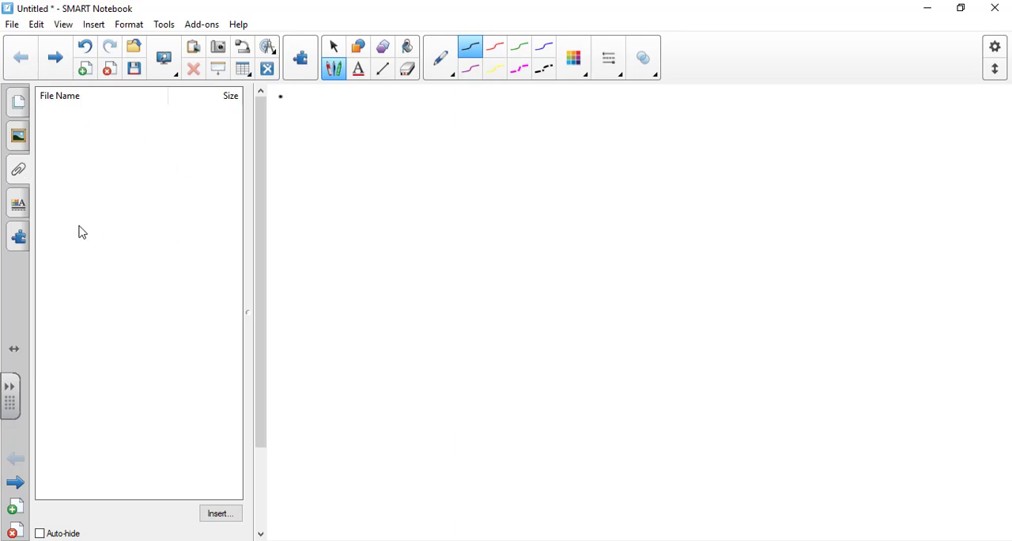
{"action": "left_click", "coordinate": [19, 207]}
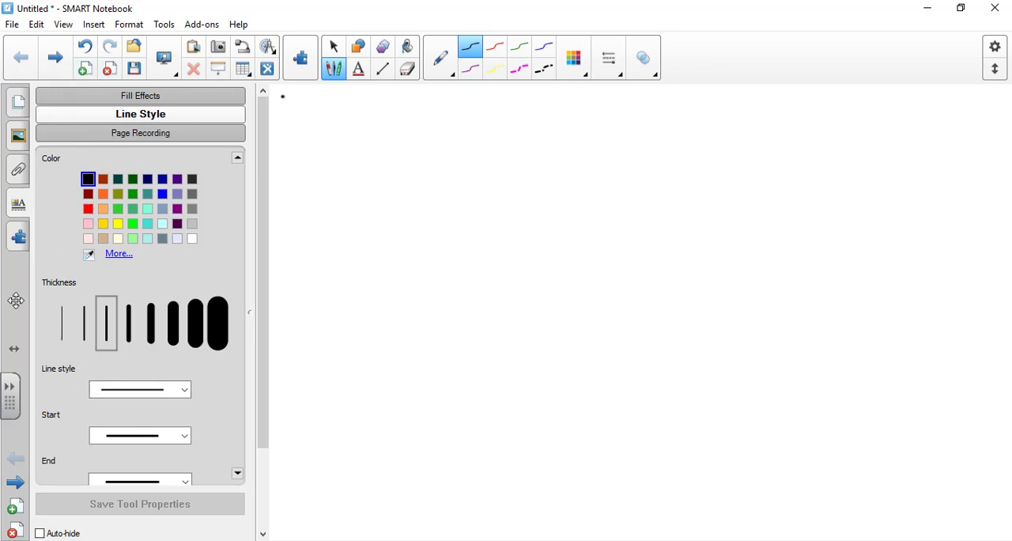
{"action": "left_click", "coordinate": [19, 236]}
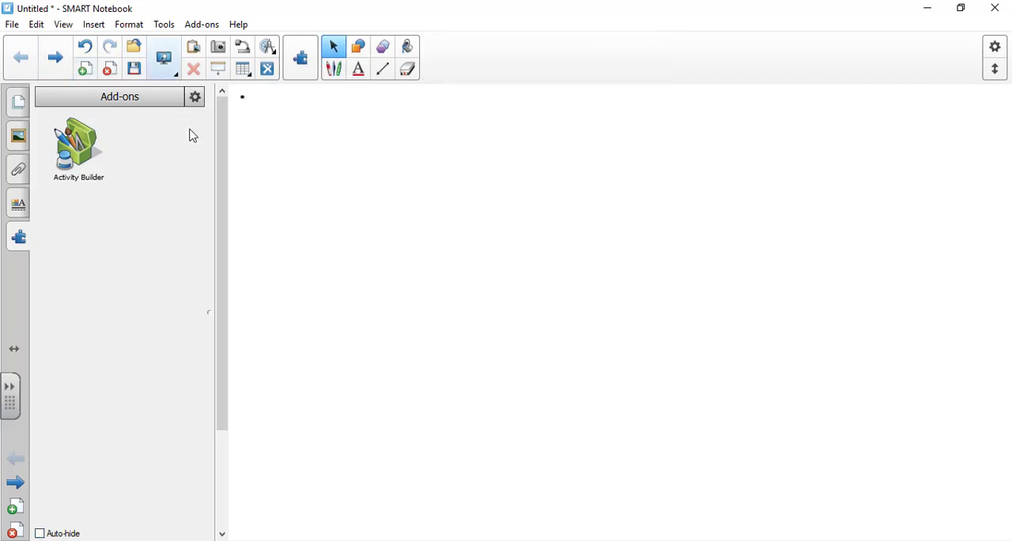
Enable Auto-hide for the sidebar, reopen the properties view, and turn Auto-hide off again.
{"action": "left_click", "coordinate": [39, 533]}
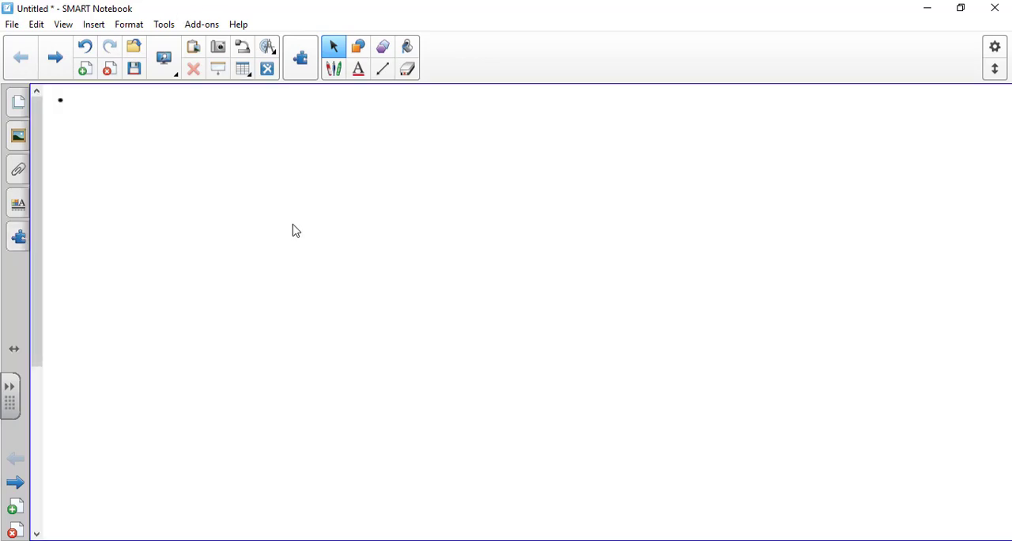
{"action": "left_click", "coordinate": [19, 206]}
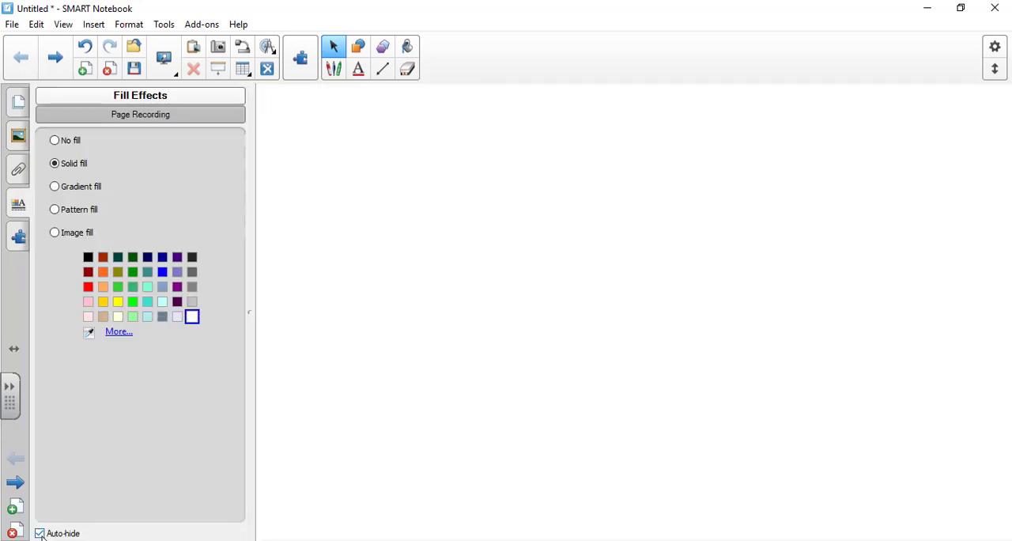
{"action": "left_click", "coordinate": [41, 534]}
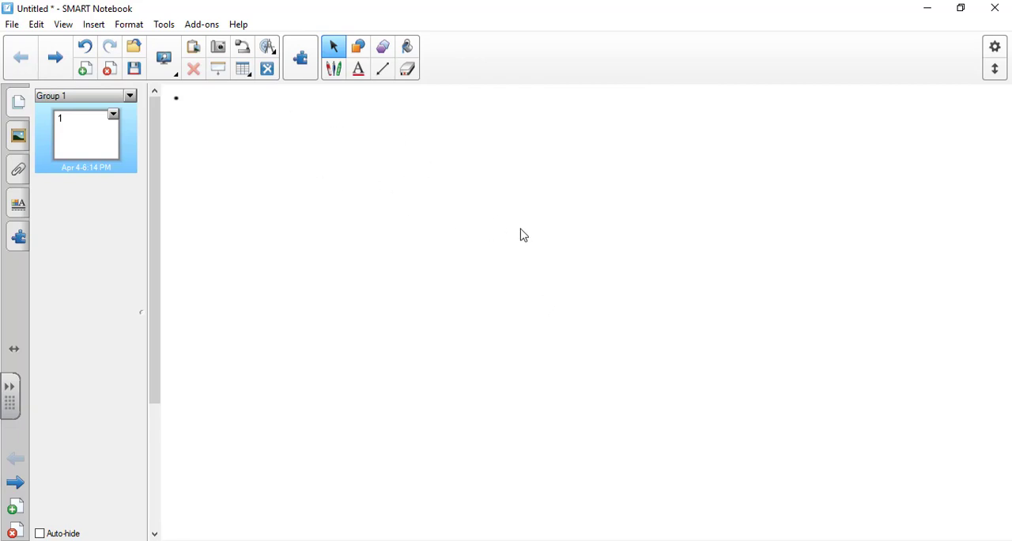
Draw a looping freehand scribble on page 1 with the black pen, and clear all ink from the page.
{"action": "scroll", "coordinate": [522, 234], "scroll_direction": "down", "scroll_amount": 1}
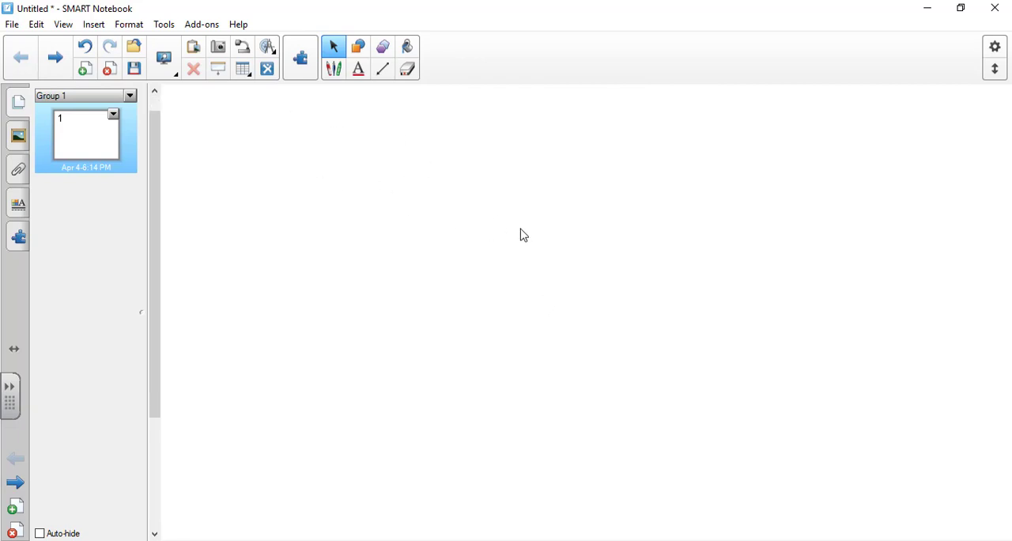
{"action": "left_click", "coordinate": [335, 70]}
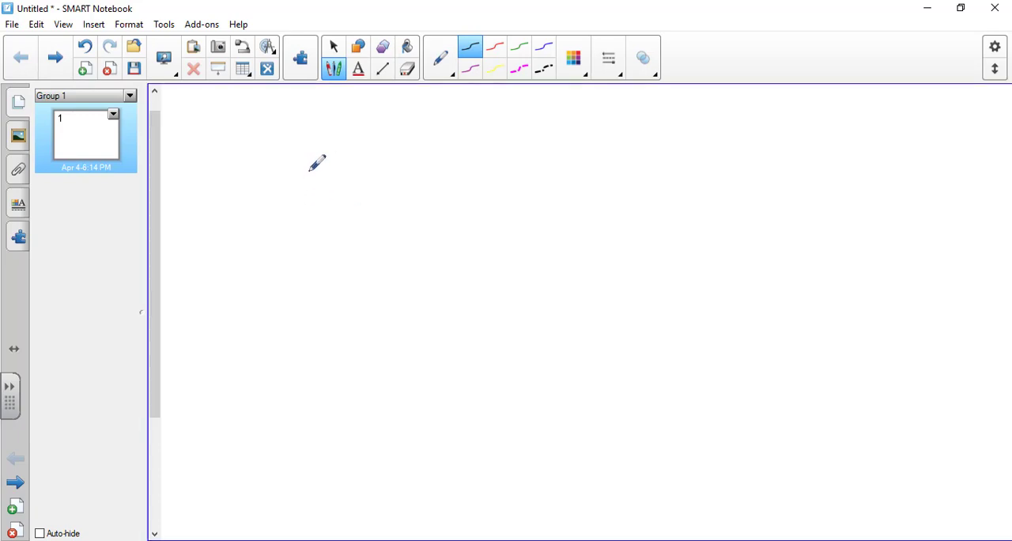
{"action": "mouse_move", "coordinate": [309, 170]}
{"action": "left_mouse_down"}
{"action": "mouse_move", "coordinate": [381, 264]}
{"action": "mouse_move", "coordinate": [440, 239]}
{"action": "mouse_move", "coordinate": [510, 179]}
{"action": "mouse_move", "coordinate": [648, 210]}
{"action": "mouse_move", "coordinate": [581, 201]}
{"action": "left_mouse_up"}
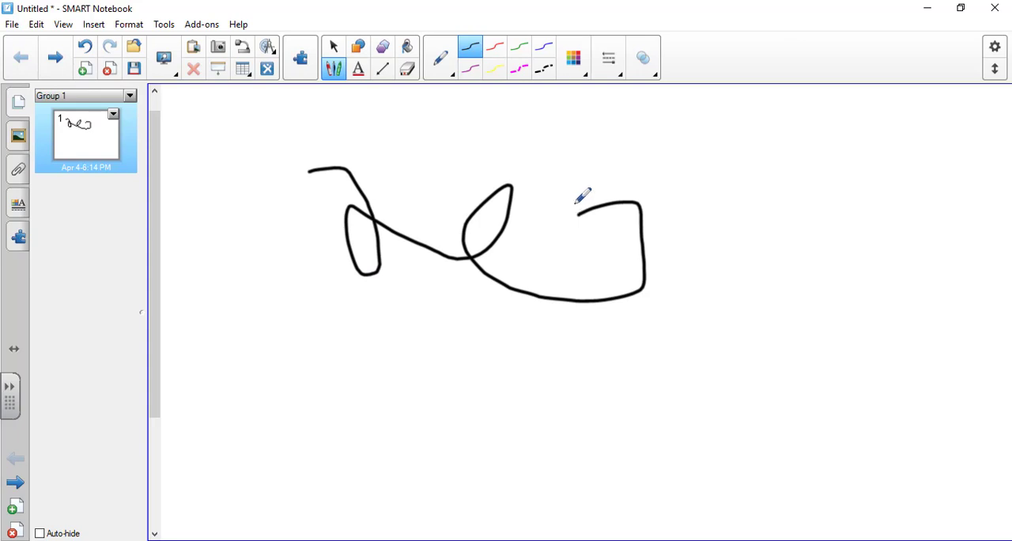
{"action": "left_click", "coordinate": [37, 25]}
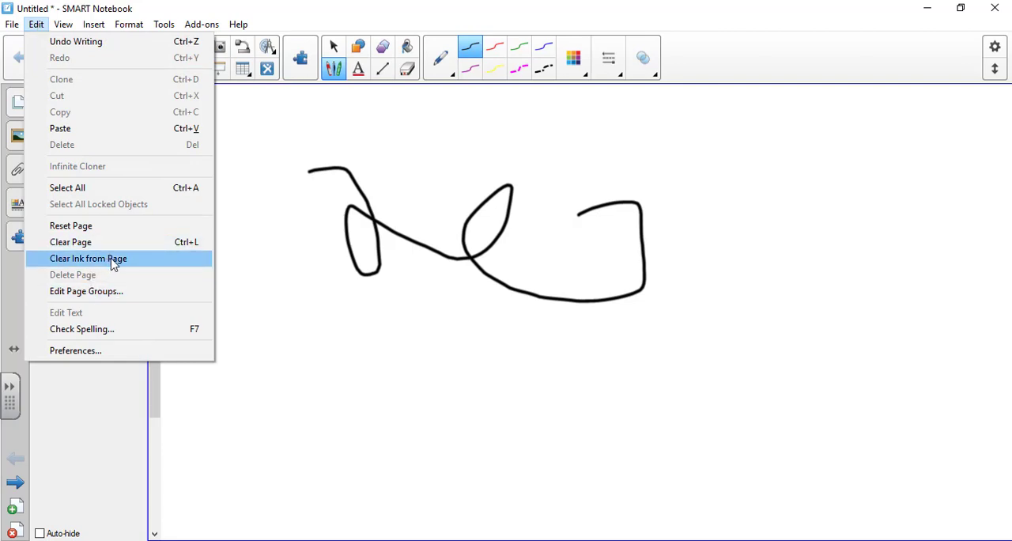
{"action": "left_click", "coordinate": [111, 259]}
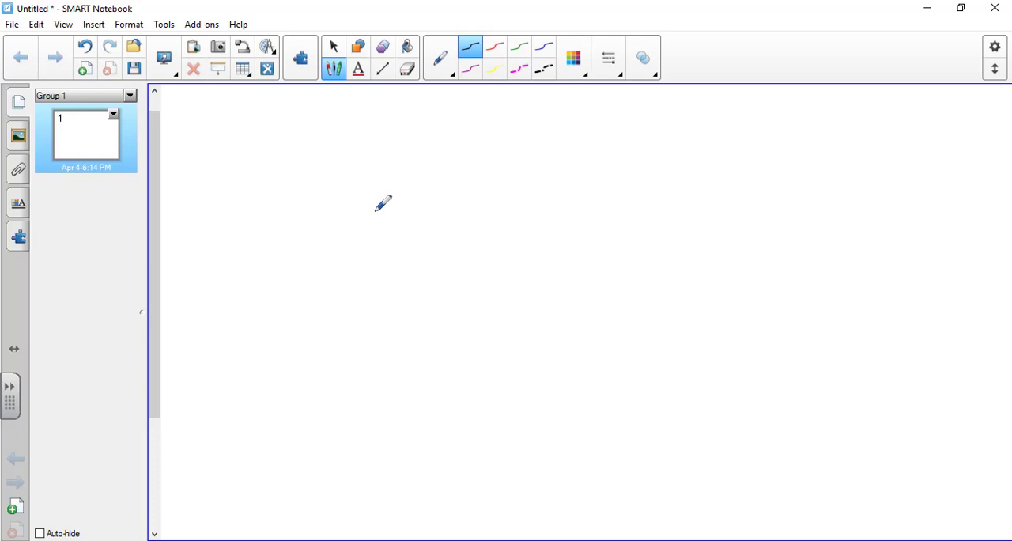
Draw a short curved black pen stroke, remove it with the medium Eraser, and return to the Pens tool.
{"action": "mouse_move", "coordinate": [334, 137]}
{"action": "left_mouse_down"}
{"action": "mouse_move", "coordinate": [440, 156]}
{"action": "mouse_move", "coordinate": [464, 180]}
{"action": "left_mouse_up"}
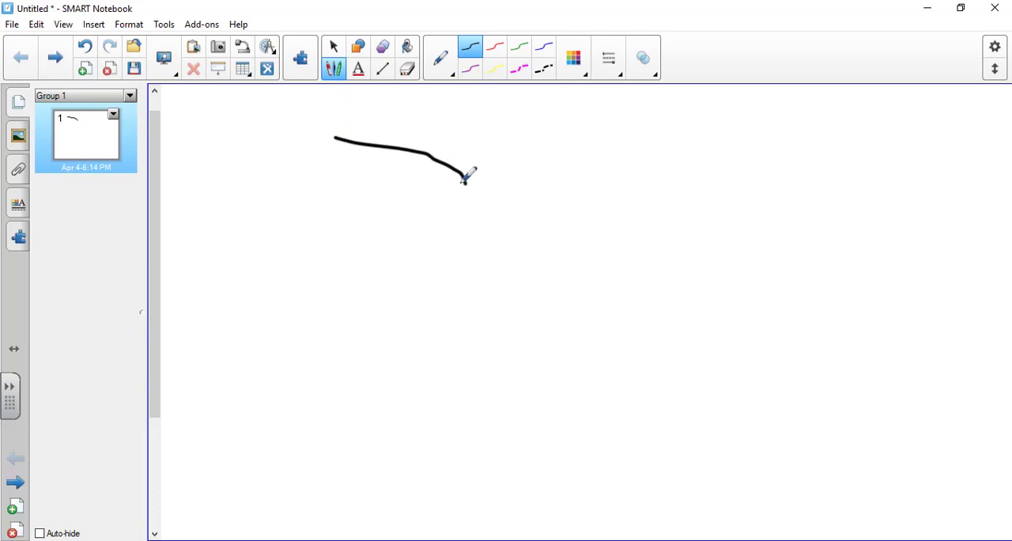
{"action": "left_click", "coordinate": [408, 69]}
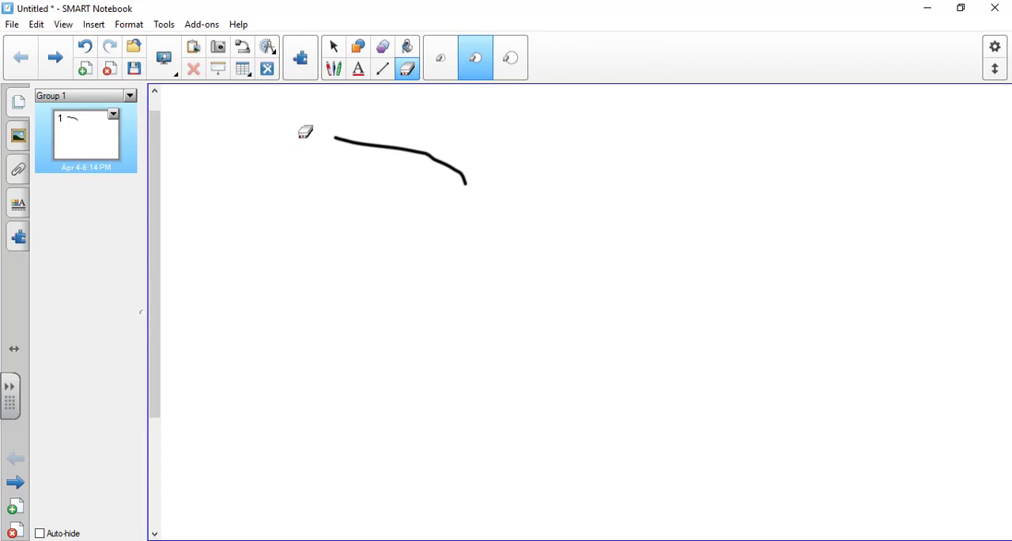
{"action": "mouse_move", "coordinate": [329, 132]}
{"action": "left_mouse_down"}
{"action": "mouse_move", "coordinate": [399, 147]}
{"action": "mouse_move", "coordinate": [463, 176]}
{"action": "mouse_move", "coordinate": [484, 201]}
{"action": "left_mouse_up"}
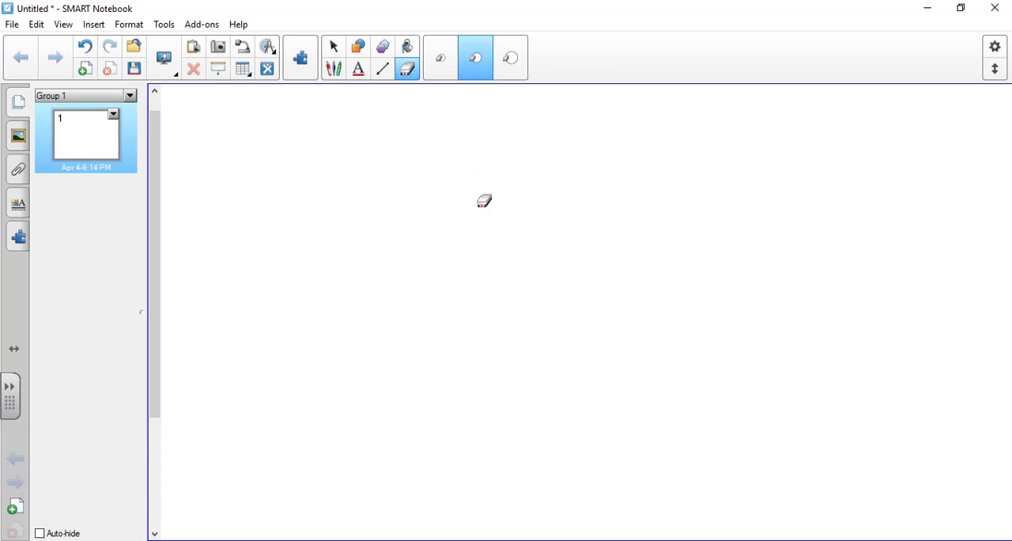
{"action": "left_click", "coordinate": [333, 69]}
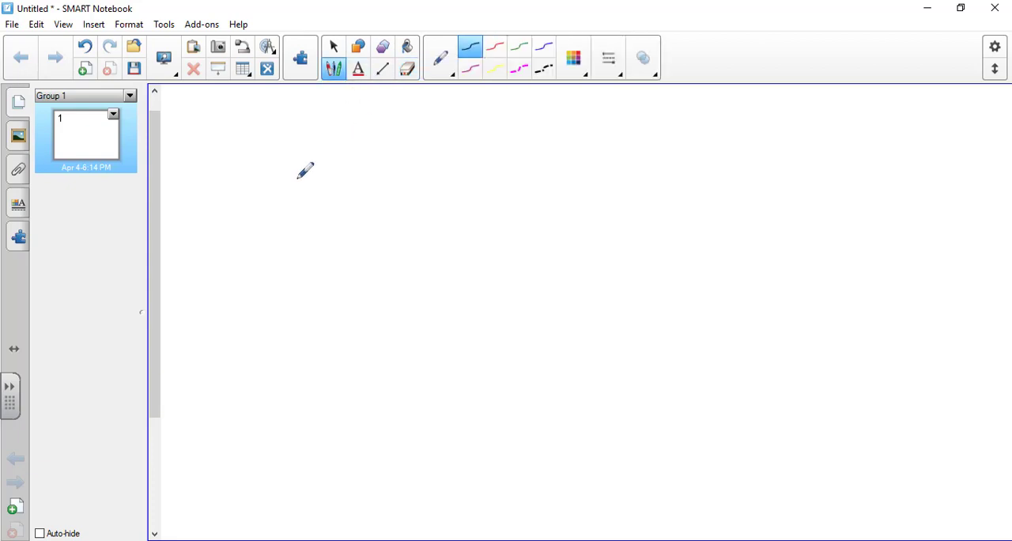
Save the notebook file to the Desktop under the file name SMART Training.
{"action": "left_click", "coordinate": [13, 26]}
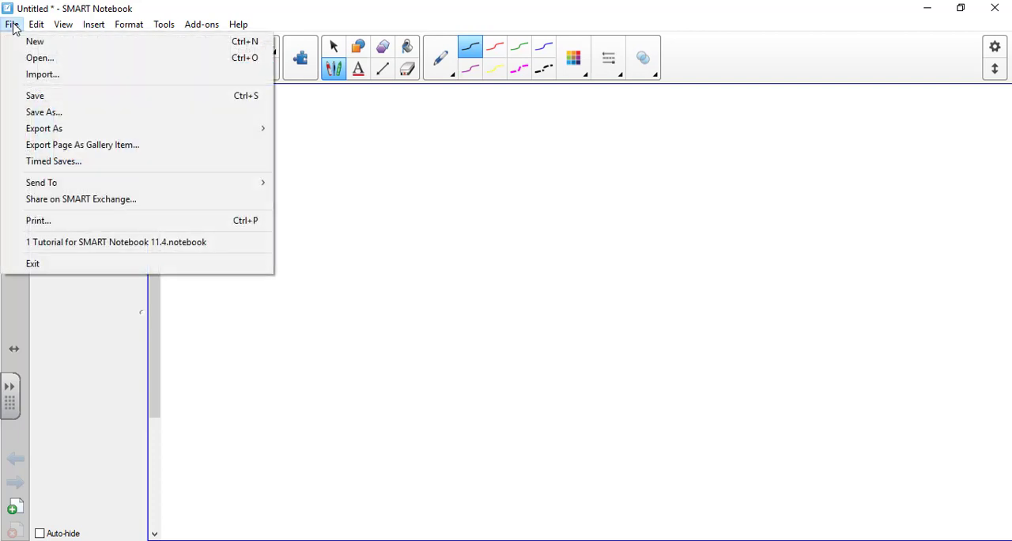
{"action": "left_click", "coordinate": [63, 98]}
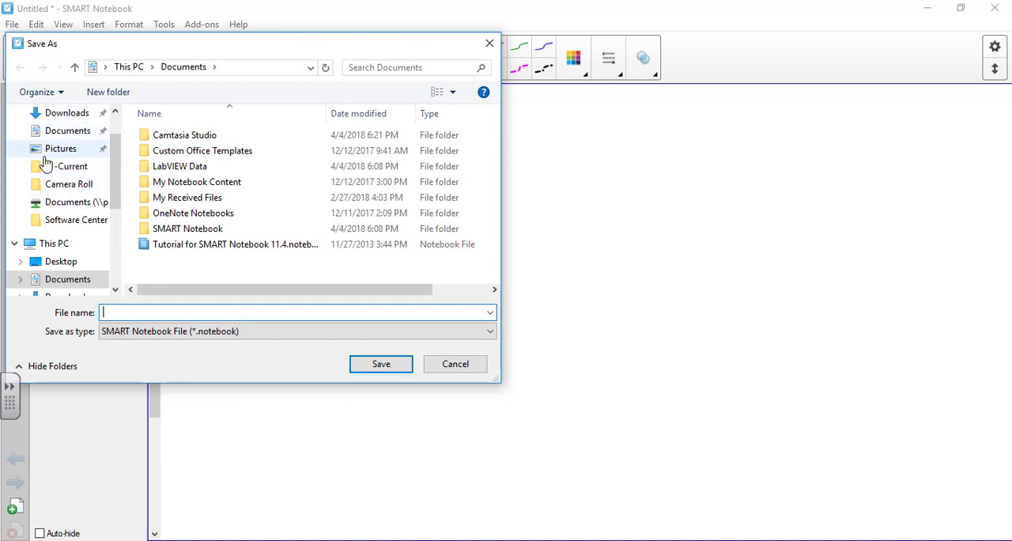
{"action": "scroll", "coordinate": [45, 162], "scroll_direction": "up", "scroll_amount": 1}
{"action": "left_click", "coordinate": [66, 143]}
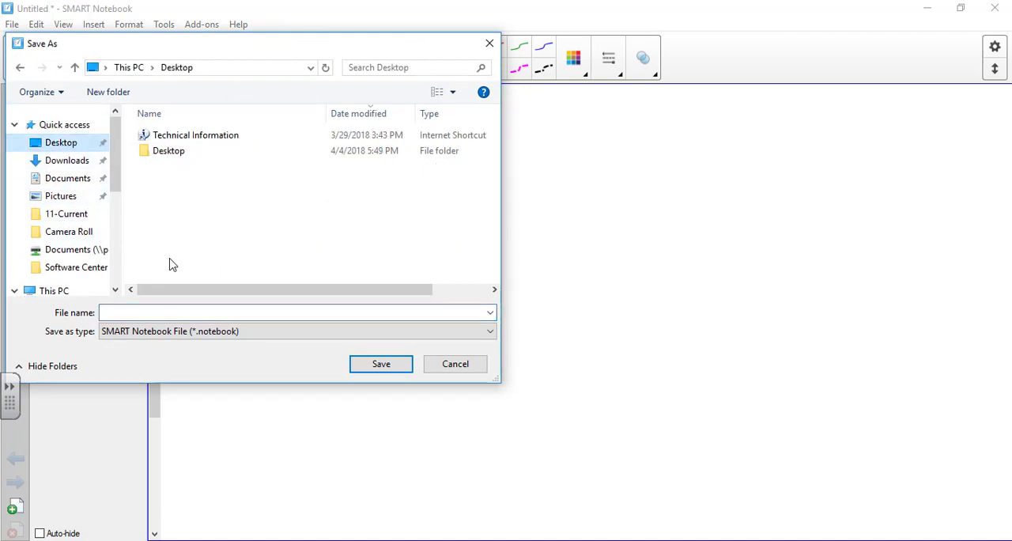
{"action": "left_click", "coordinate": [204, 314]}
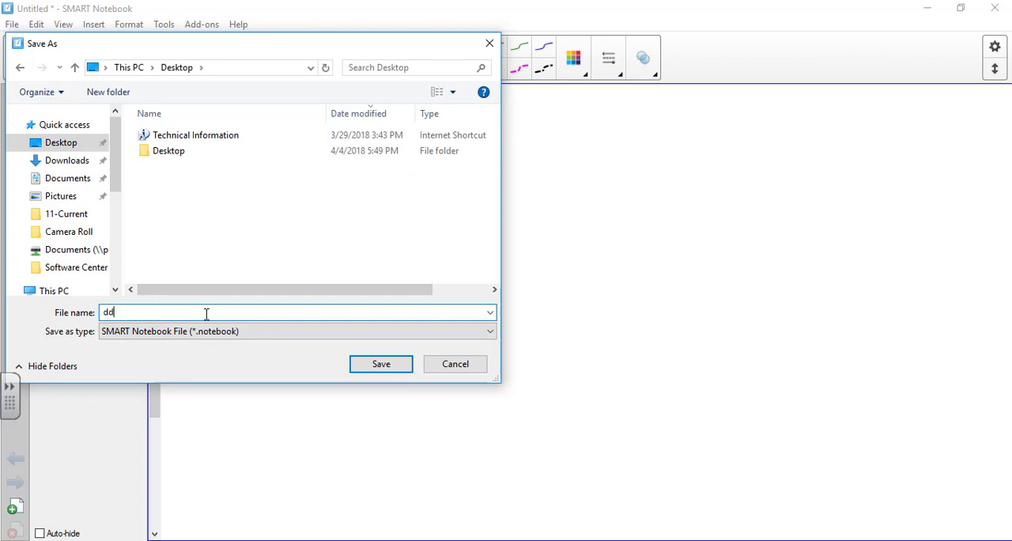
{"action": "type", "text": "dd"}
{"action": "key", "text": "BackSpace"}
{"action": "key", "text": "BackSpace"}
{"action": "type", "text": "SMART Training"}
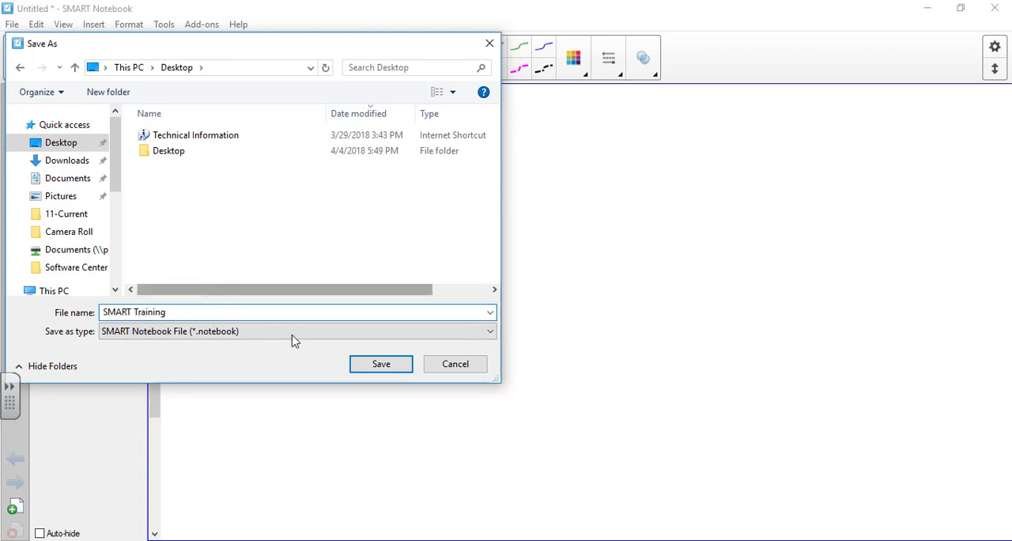
{"action": "left_click", "coordinate": [377, 362]}
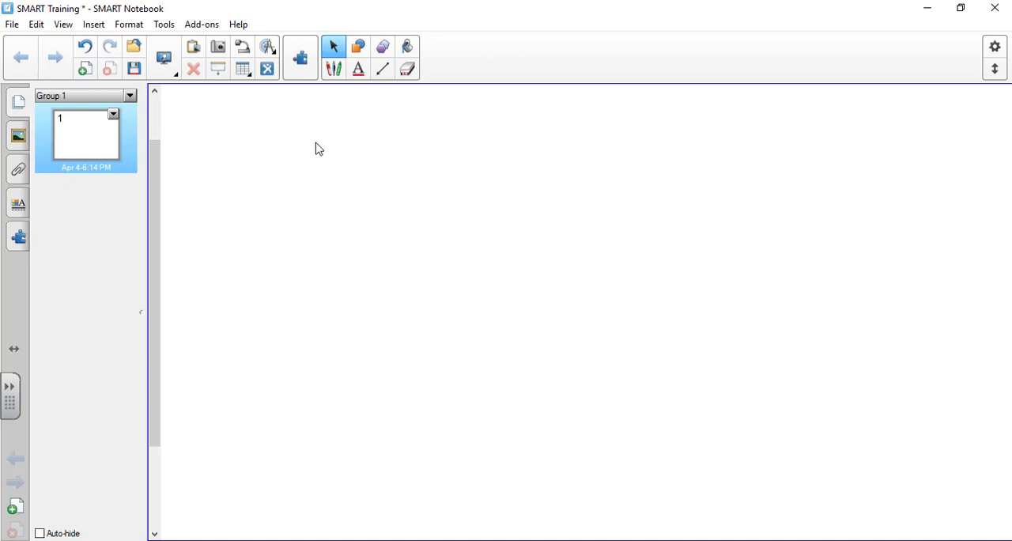
Draw a large capital letter A on page 1 in three rainbow-patterned pen strokes and select it.
{"action": "left_click", "coordinate": [333, 69]}
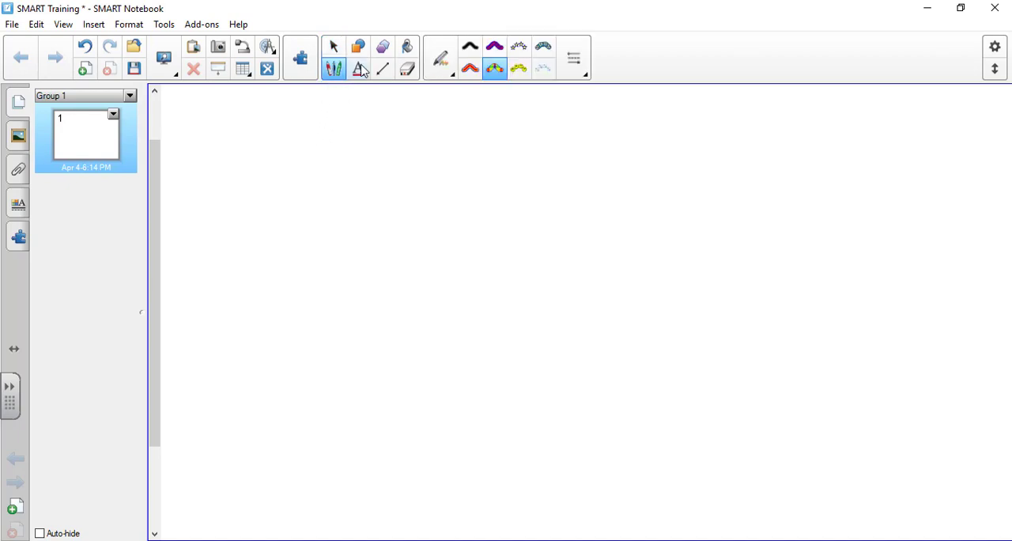
{"action": "left_click", "coordinate": [492, 69]}
{"action": "left_click_drag", "start_coordinate": [400, 129], "coordinate": [355, 318]}
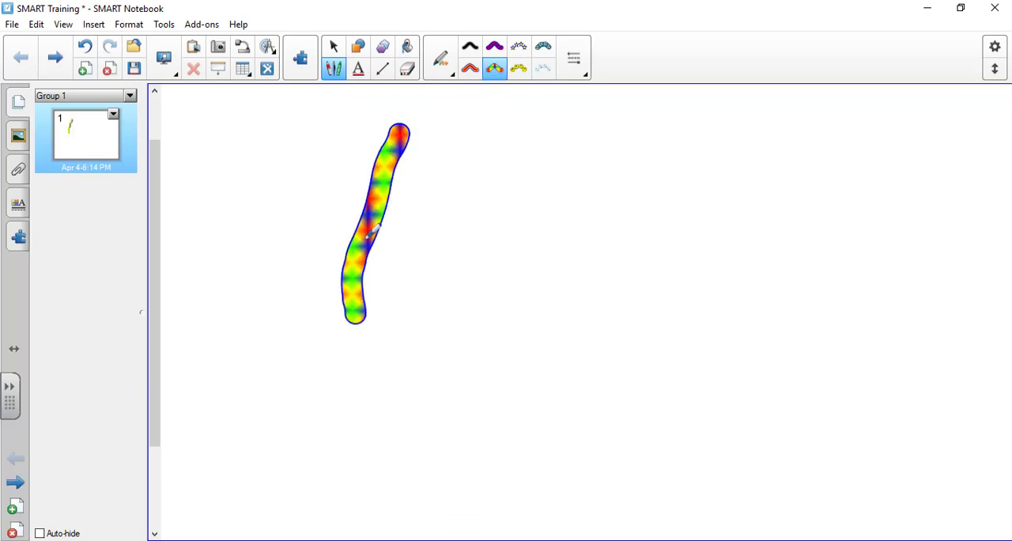
{"action": "mouse_move", "coordinate": [402, 130]}
{"action": "left_mouse_down"}
{"action": "mouse_move", "coordinate": [522, 292]}
{"action": "mouse_move", "coordinate": [514, 317]}
{"action": "left_mouse_up"}
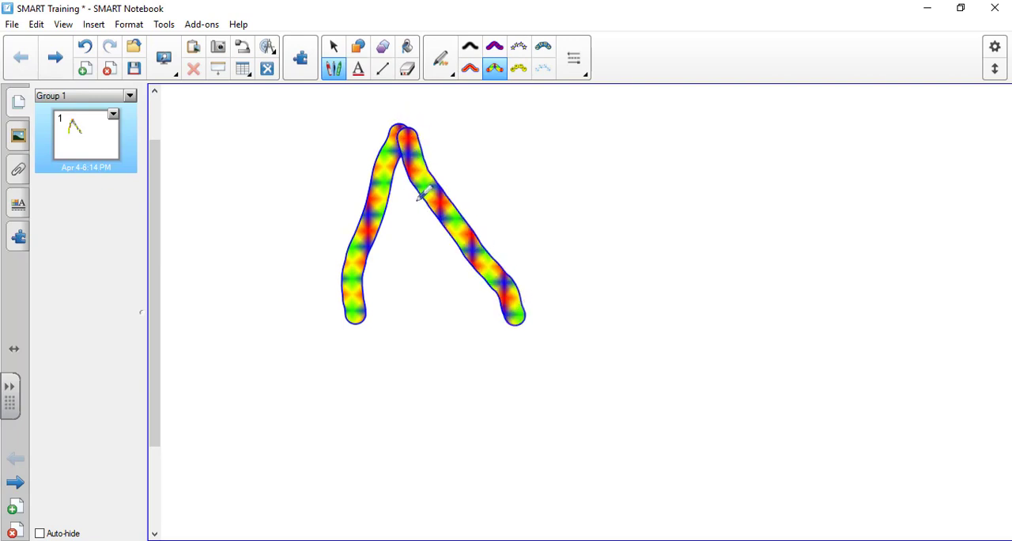
{"action": "left_click_drag", "start_coordinate": [441, 200], "coordinate": [372, 204]}
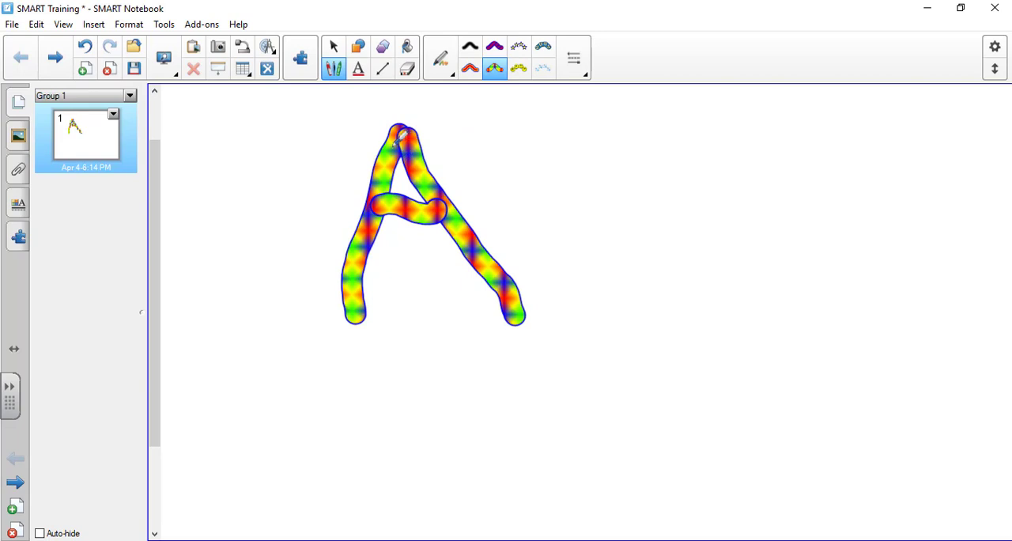
{"action": "left_click", "coordinate": [339, 52]}
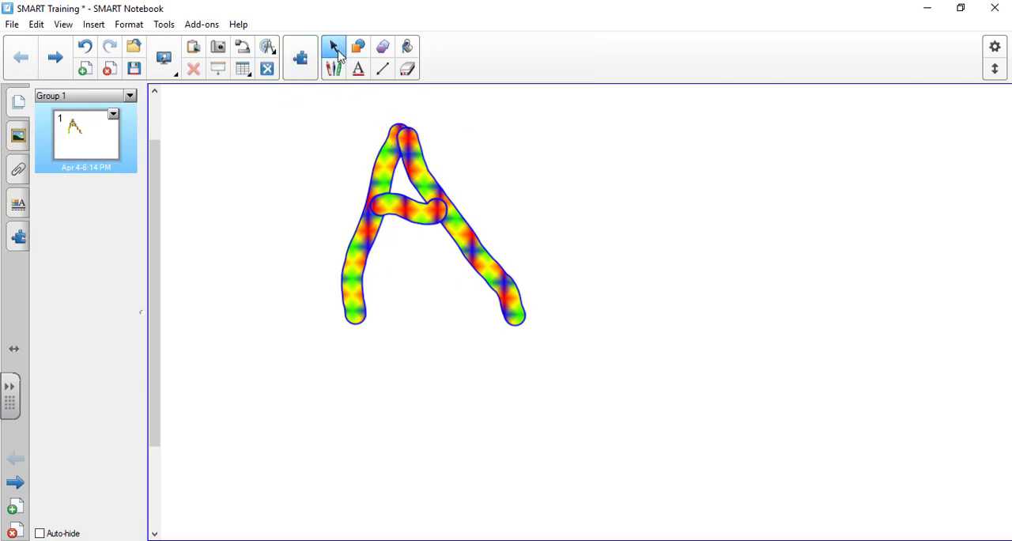
{"action": "left_click", "coordinate": [446, 208]}
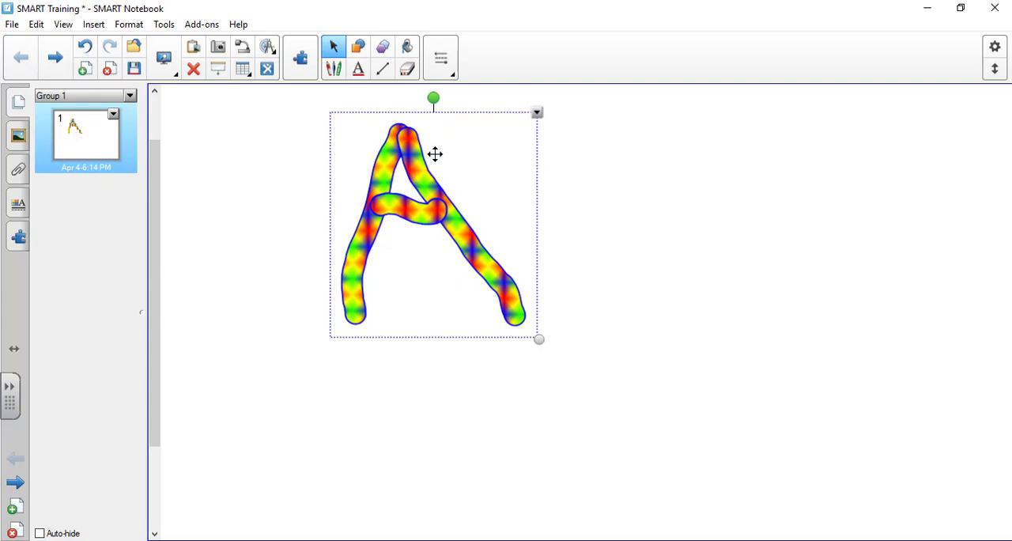
Draw a closed D-shaped letter to the right of the A with the rainbow pen, and select each letter in turn.
{"action": "left_click", "coordinate": [334, 68]}
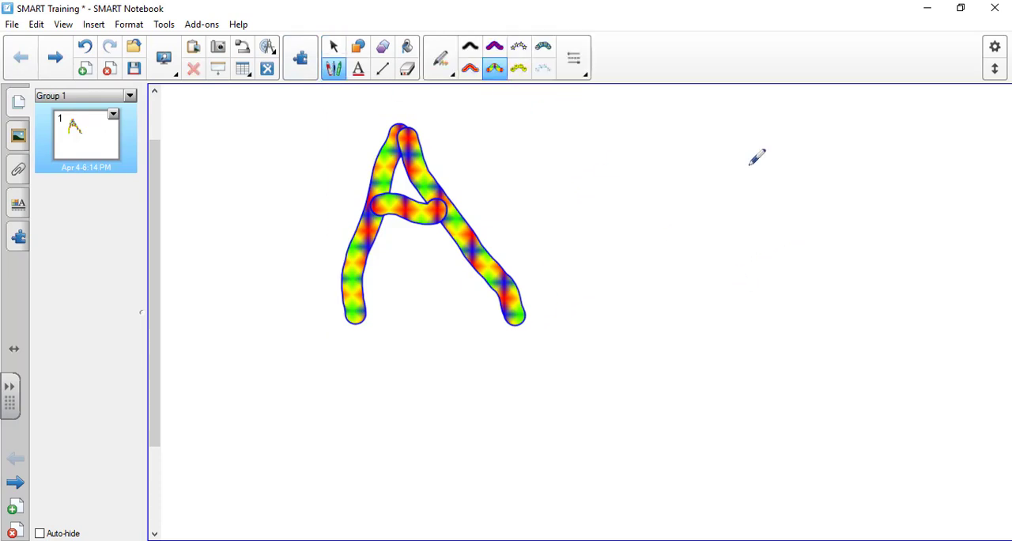
{"action": "mouse_move", "coordinate": [645, 138]}
{"action": "left_mouse_down"}
{"action": "mouse_move", "coordinate": [644, 170]}
{"action": "mouse_move", "coordinate": [782, 297]}
{"action": "mouse_move", "coordinate": [648, 130]}
{"action": "mouse_move", "coordinate": [632, 152]}
{"action": "left_mouse_up"}
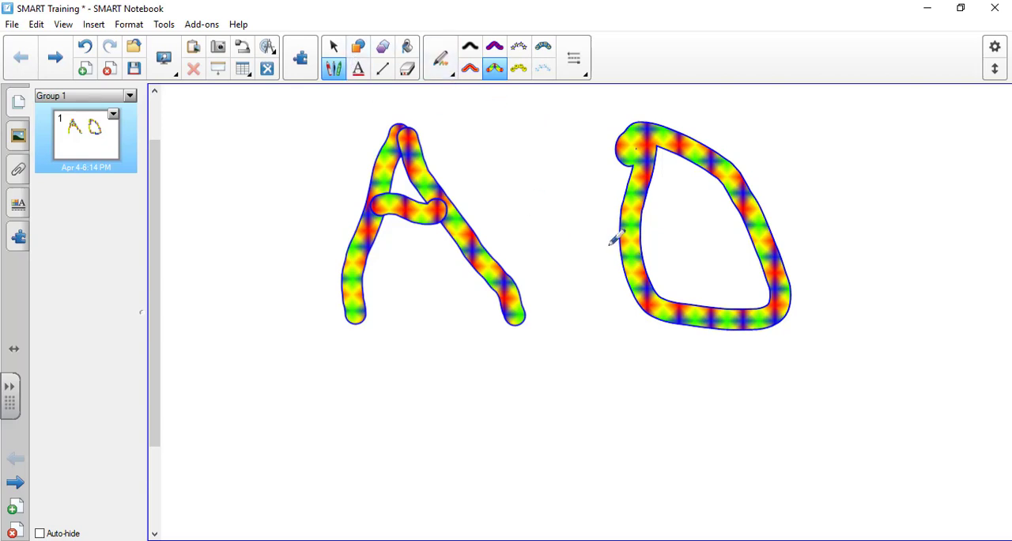
{"action": "left_click", "coordinate": [333, 46]}
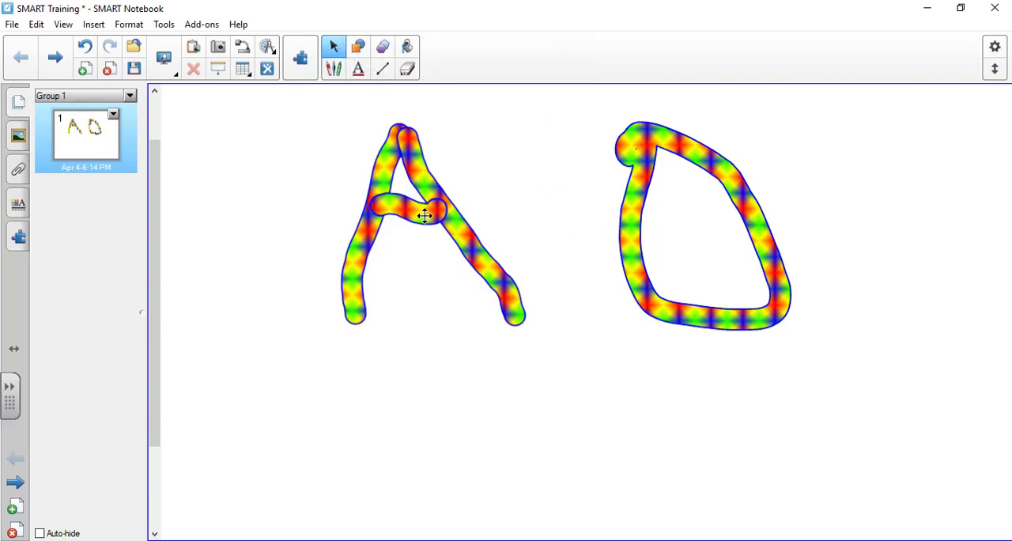
{"action": "left_click", "coordinate": [425, 215]}
{"action": "left_click", "coordinate": [636, 163]}
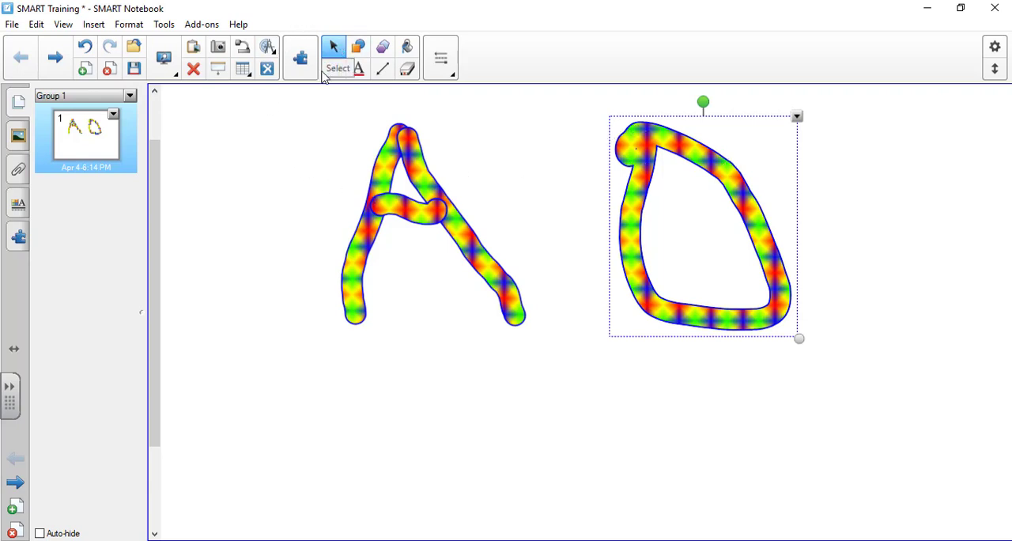
Select both letters with a selection box, deselect them, select both again one by one, and clear the selection.
{"action": "left_click_drag", "start_coordinate": [278, 127], "coordinate": [861, 369]}
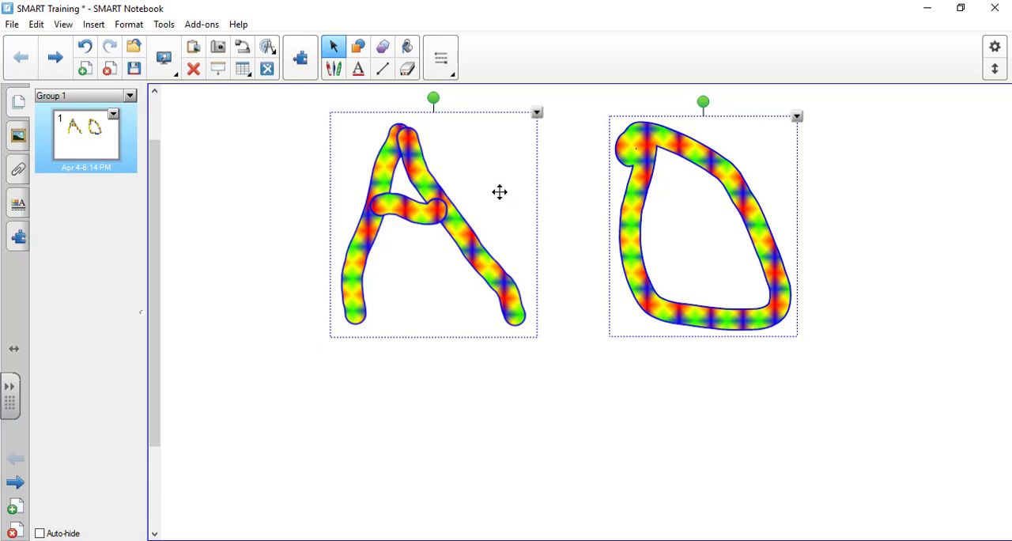
{"action": "left_click", "coordinate": [210, 212]}
{"action": "left_click", "coordinate": [395, 207]}
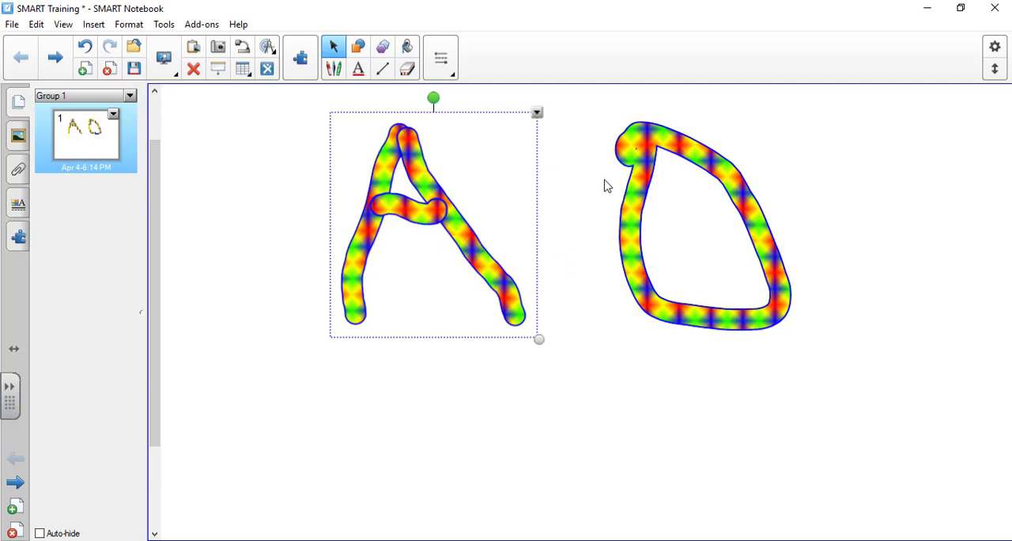
{"action": "left_click", "coordinate": [655, 182], "text": "ctrl"}
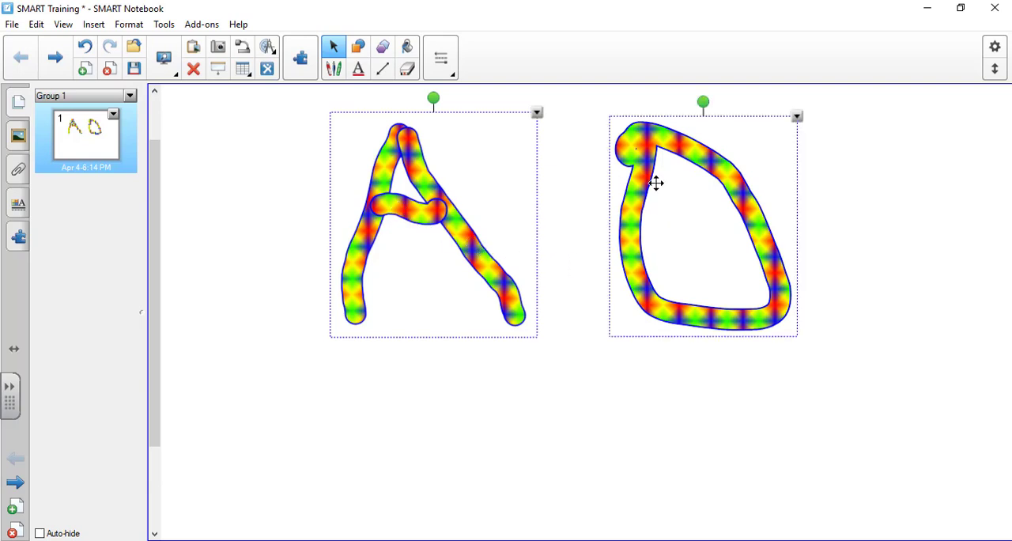
{"action": "left_click", "coordinate": [607, 204]}
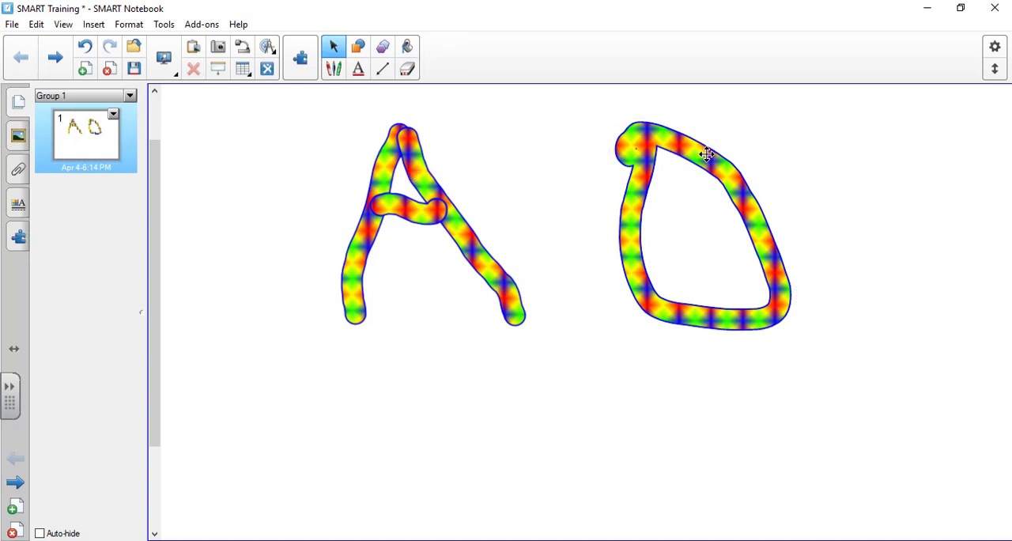
Delete the D-shaped letter from page 1 using its object options.
{"action": "left_click", "coordinate": [704, 155]}
{"action": "left_click", "coordinate": [797, 119]}
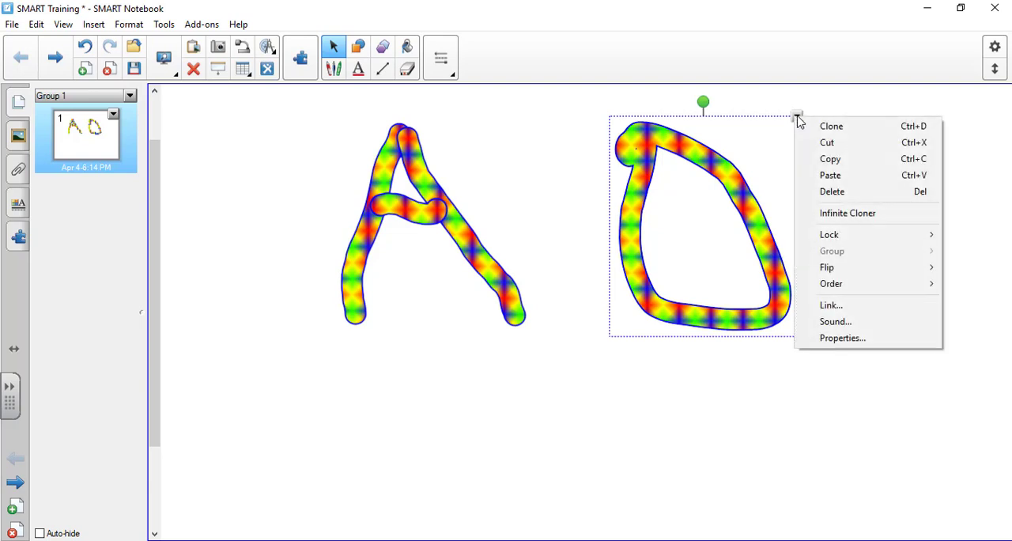
{"action": "left_click", "coordinate": [835, 196]}
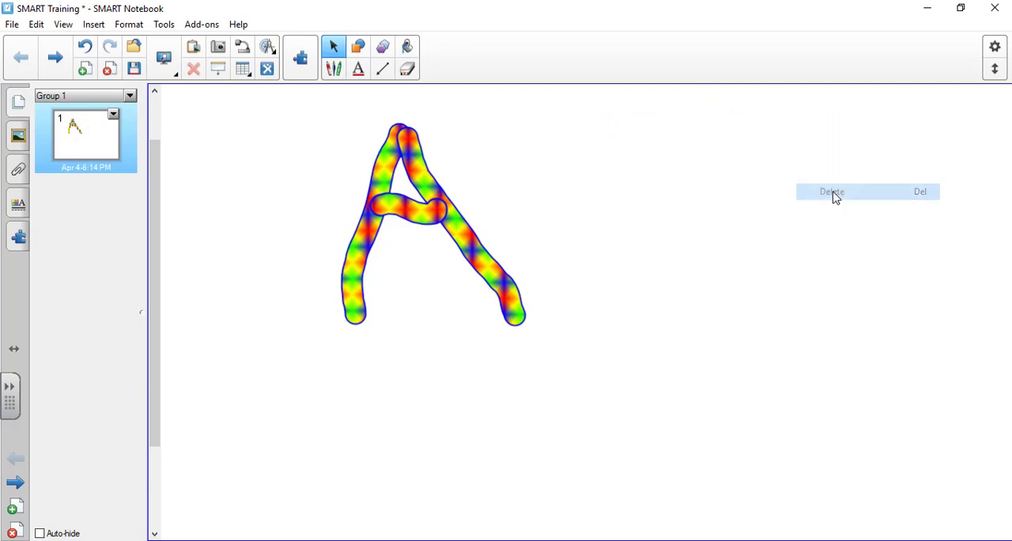
Select the letter A and move it slightly down and to the right on the page.
{"action": "left_click", "coordinate": [398, 178]}
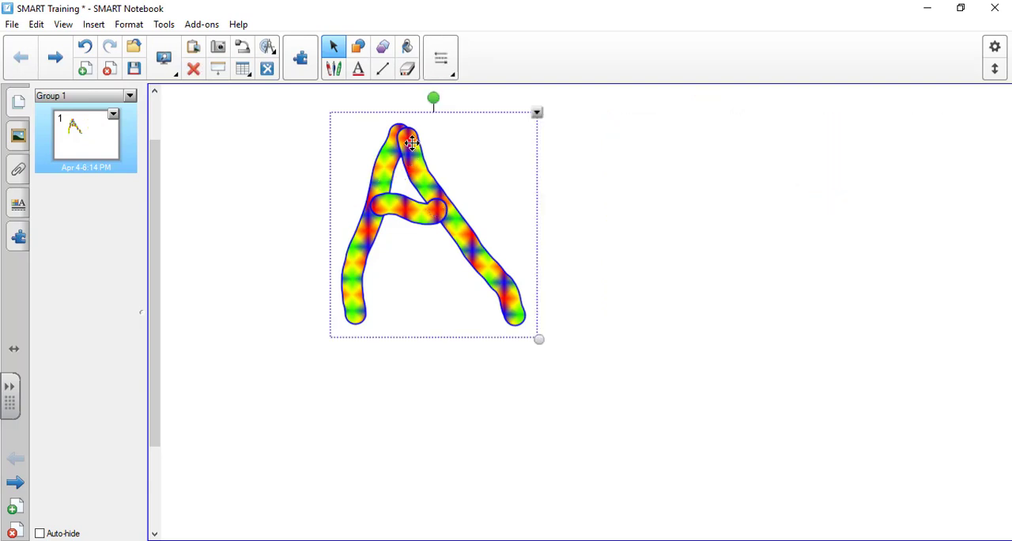
{"action": "left_click_drag", "start_coordinate": [416, 156], "coordinate": [445, 182]}
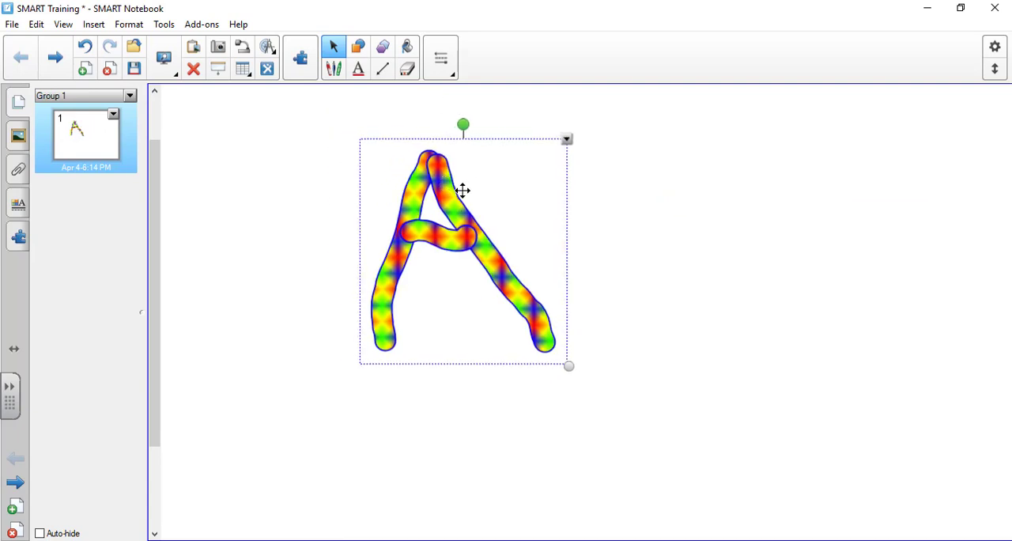
{"action": "mouse_move", "coordinate": [463, 190]}
{"action": "left_mouse_down"}
{"action": "mouse_move", "coordinate": [683, 219]}
{"action": "mouse_move", "coordinate": [484, 205]}
{"action": "mouse_move", "coordinate": [400, 235]}
{"action": "mouse_move", "coordinate": [490, 211]}
{"action": "left_mouse_up"}
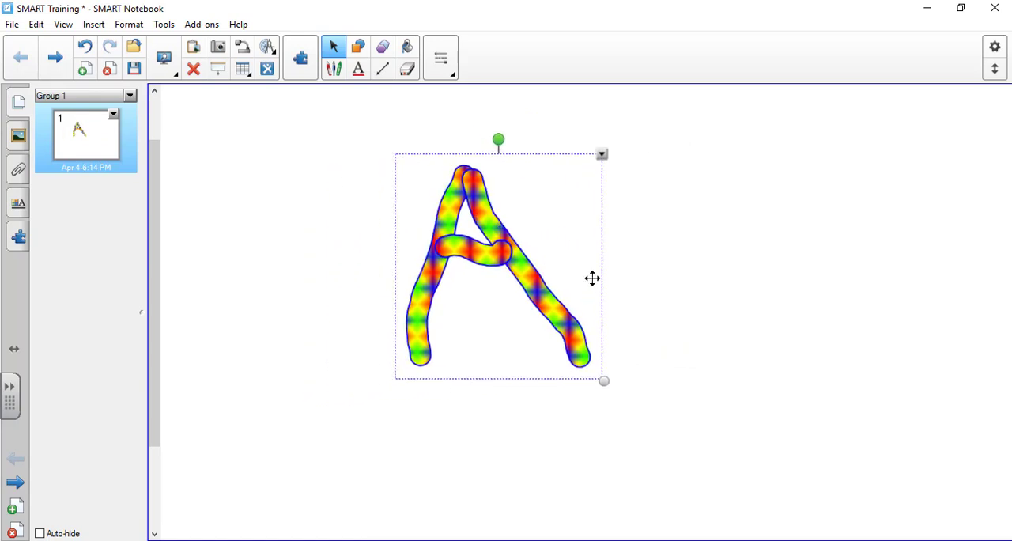
Enlarge the letter A slightly and rotate it a few degrees counterclockwise.
{"action": "mouse_move", "coordinate": [605, 381]}
{"action": "left_mouse_down"}
{"action": "mouse_move", "coordinate": [491, 255]}
{"action": "mouse_move", "coordinate": [825, 509]}
{"action": "mouse_move", "coordinate": [739, 416]}
{"action": "mouse_move", "coordinate": [657, 366]}
{"action": "mouse_move", "coordinate": [666, 382]}
{"action": "mouse_move", "coordinate": [627, 408]}
{"action": "mouse_move", "coordinate": [517, 353]}
{"action": "mouse_move", "coordinate": [622, 378]}
{"action": "left_mouse_up"}
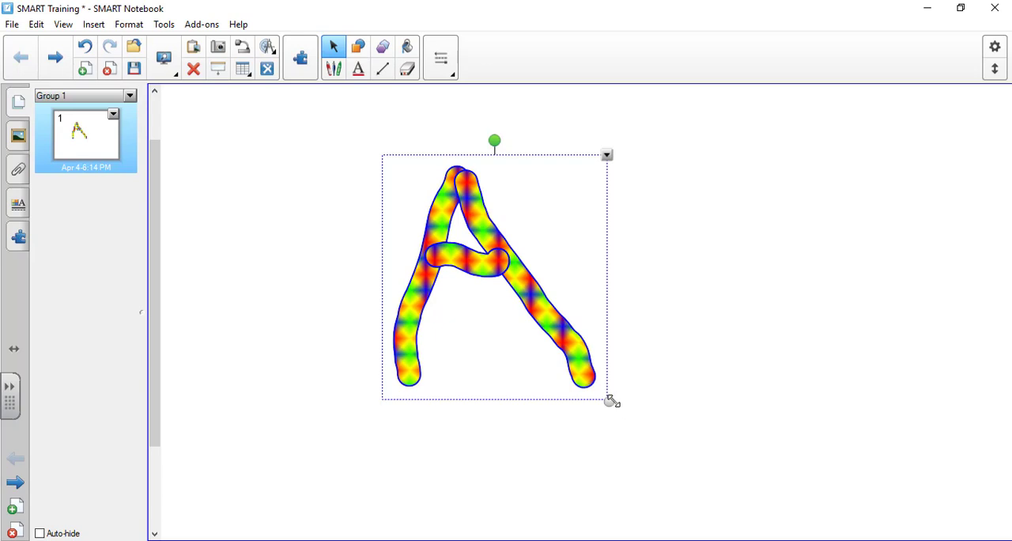
{"action": "mouse_move", "coordinate": [604, 402]}
{"action": "left_mouse_down"}
{"action": "mouse_move", "coordinate": [562, 353]}
{"action": "mouse_move", "coordinate": [597, 387]}
{"action": "mouse_move", "coordinate": [581, 385]}
{"action": "mouse_move", "coordinate": [619, 404]}
{"action": "left_mouse_up"}
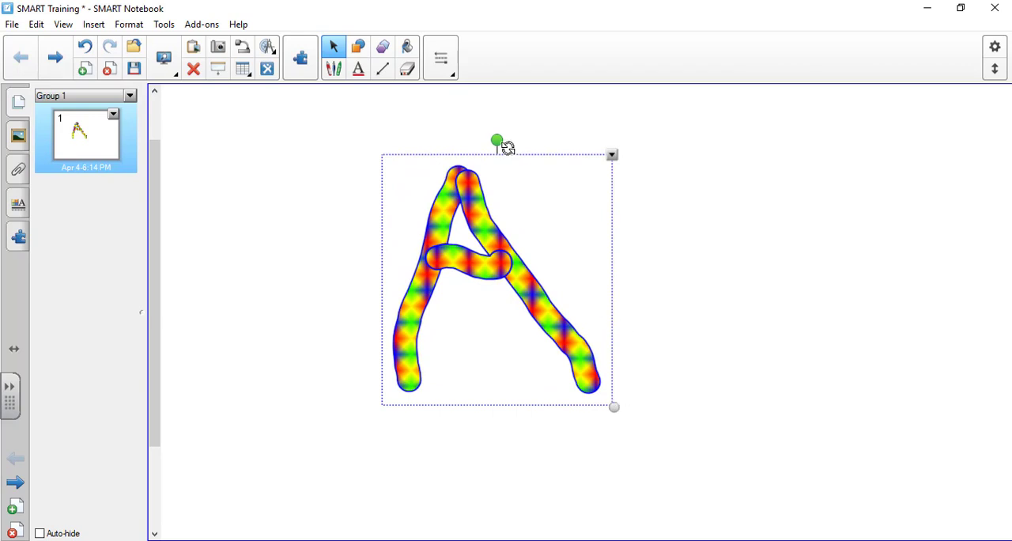
{"action": "mouse_move", "coordinate": [496, 140]}
{"action": "left_mouse_down"}
{"action": "mouse_move", "coordinate": [467, 141]}
{"action": "mouse_move", "coordinate": [373, 235]}
{"action": "mouse_move", "coordinate": [438, 434]}
{"action": "mouse_move", "coordinate": [606, 386]}
{"action": "mouse_move", "coordinate": [643, 211]}
{"action": "mouse_move", "coordinate": [530, 134]}
{"action": "mouse_move", "coordinate": [497, 127]}
{"action": "mouse_move", "coordinate": [479, 140]}
{"action": "mouse_move", "coordinate": [492, 140]}
{"action": "left_mouse_up"}
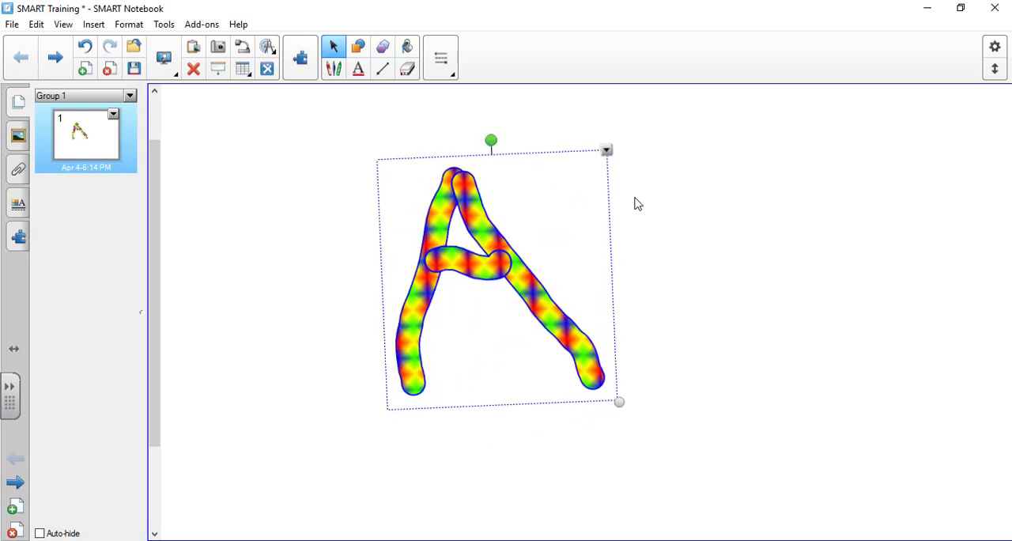
Delete the letter A from page 1 and look over the editing commands for clearing the page.
{"action": "left_click", "coordinate": [606, 151]}
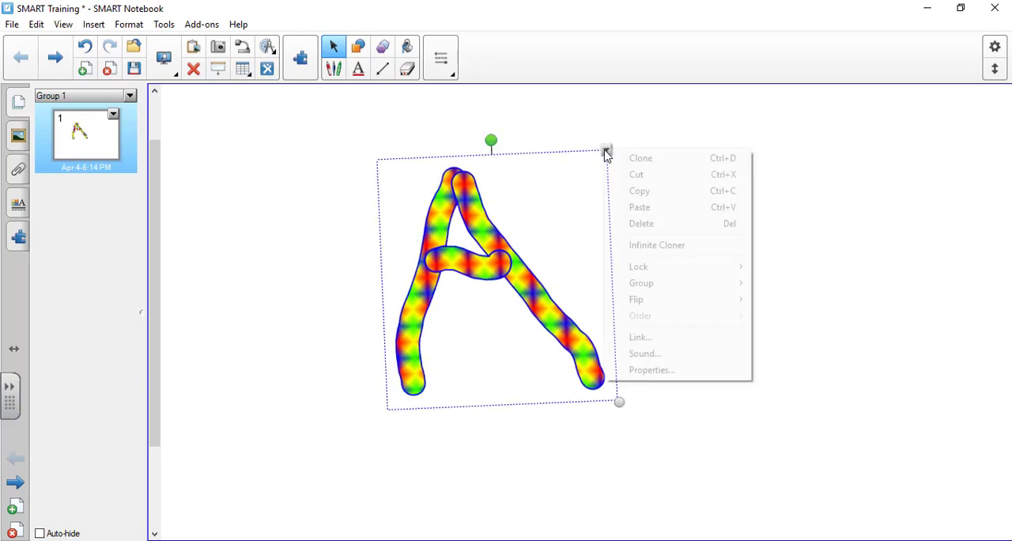
{"action": "left_click", "coordinate": [677, 228]}
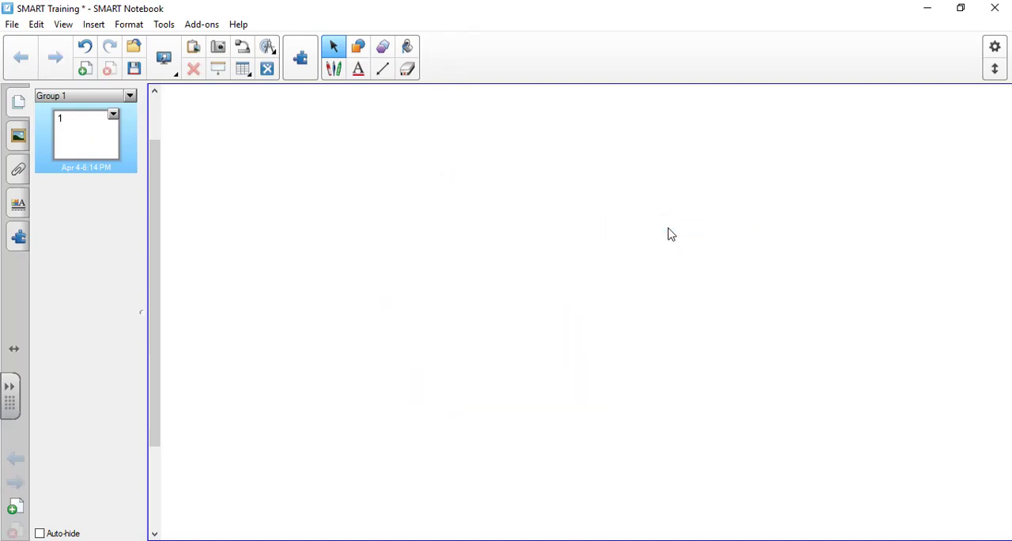
{"action": "left_click", "coordinate": [36, 24]}
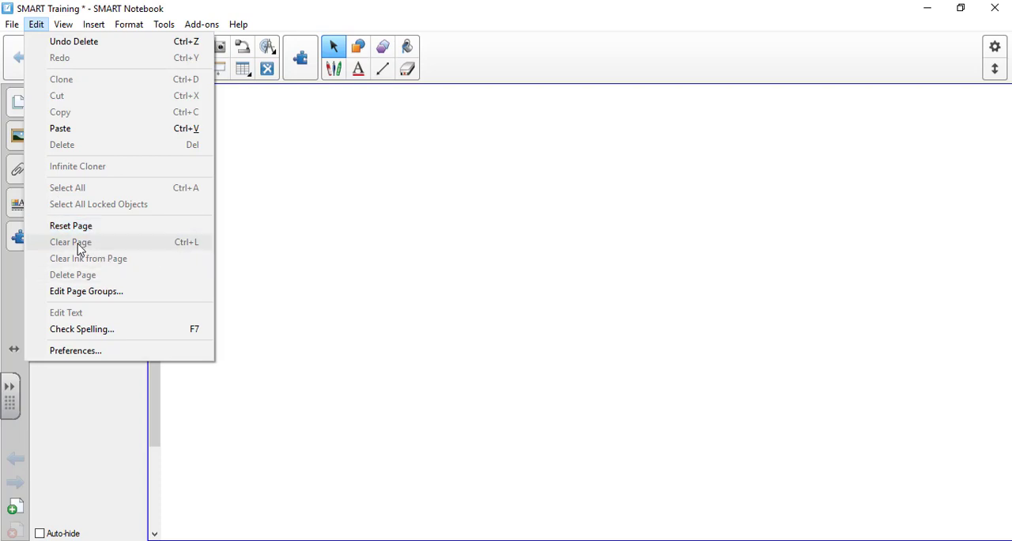
{"action": "left_click", "coordinate": [360, 183]}
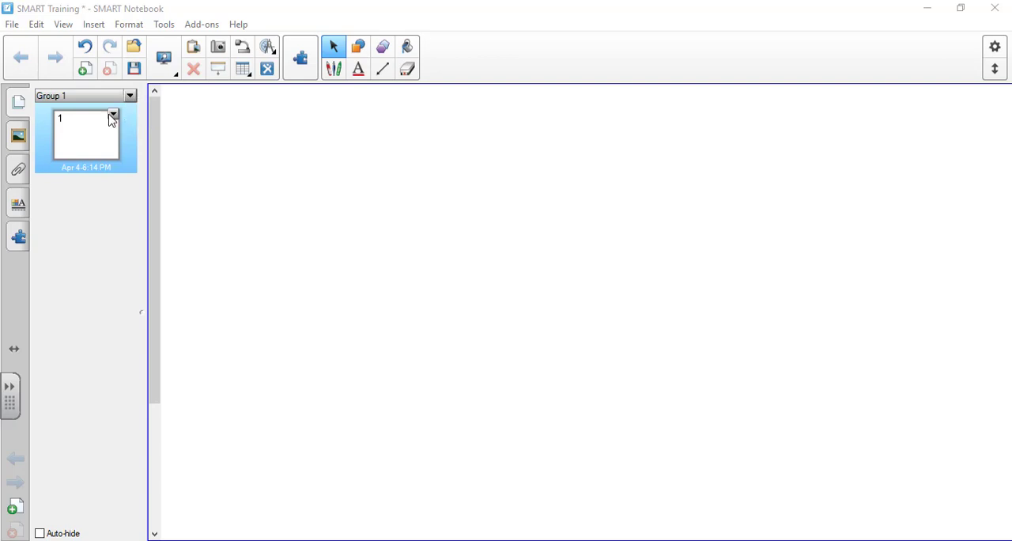
Insert two blank pages after page 1 and reorder the pages so the first page sits in second position.
{"action": "left_click", "coordinate": [112, 116]}
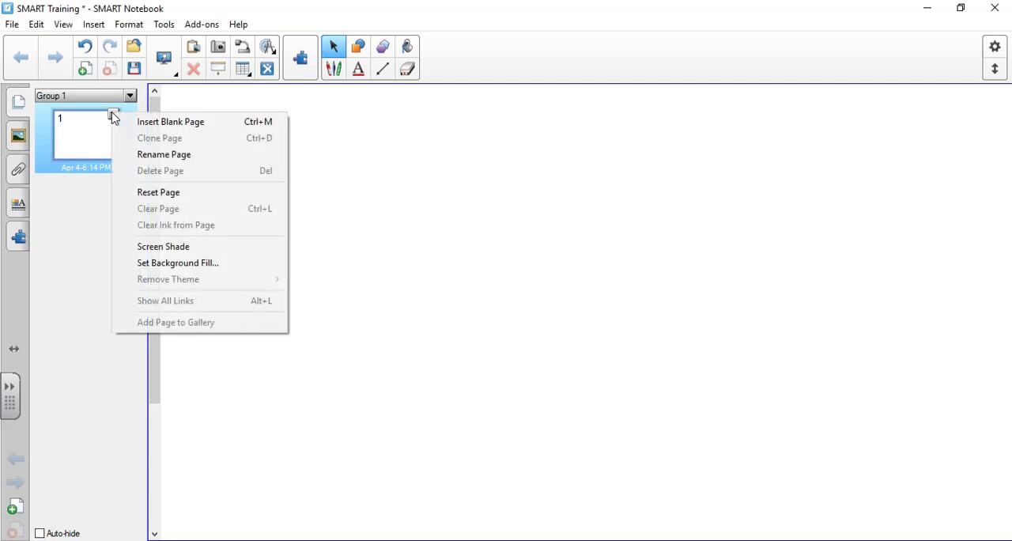
{"action": "left_click", "coordinate": [164, 131]}
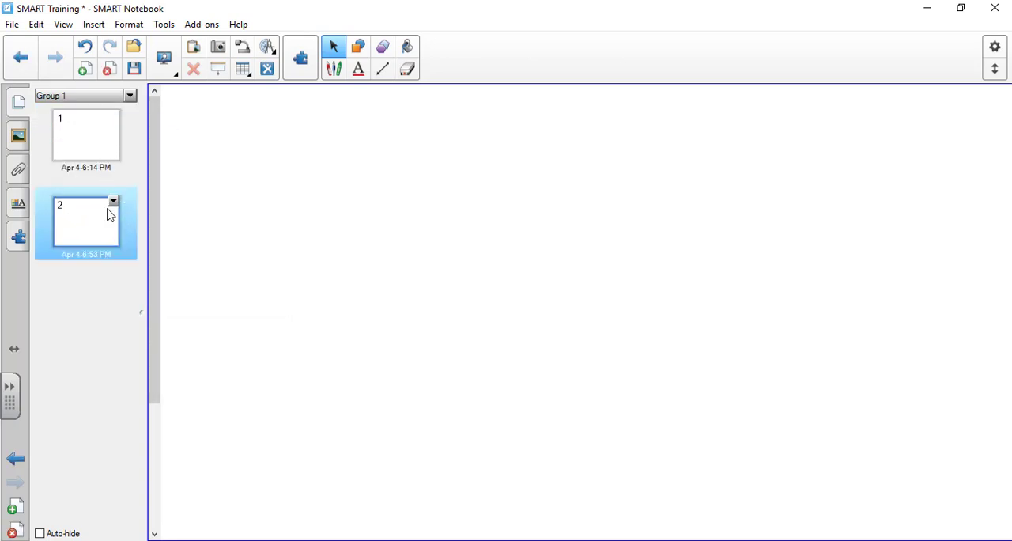
{"action": "left_click", "coordinate": [112, 203]}
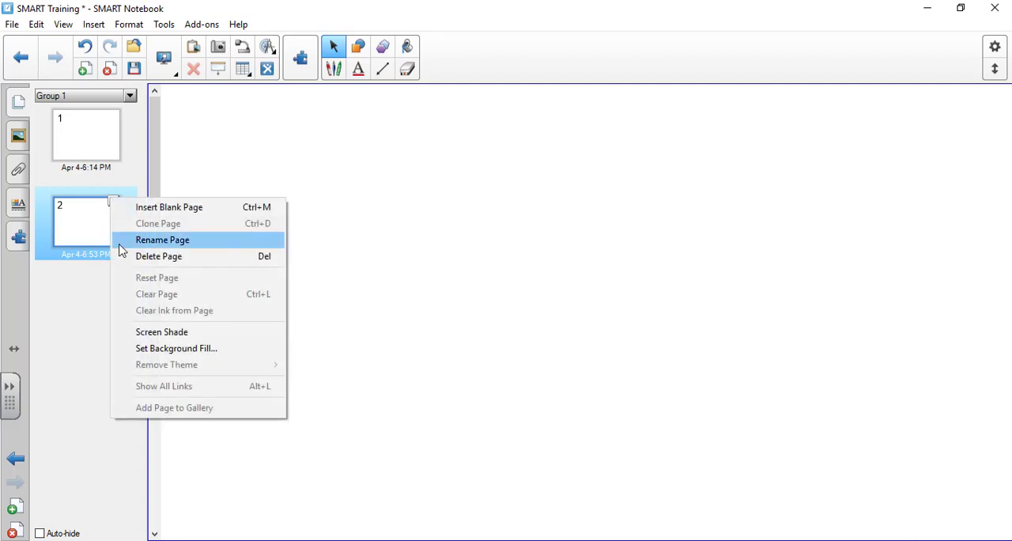
{"action": "left_click", "coordinate": [138, 214]}
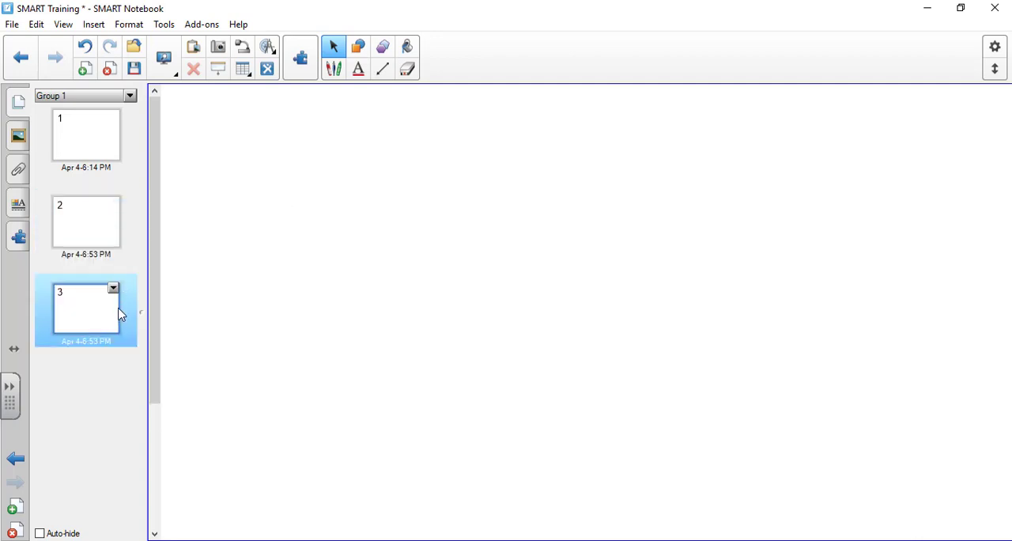
{"action": "left_click", "coordinate": [89, 199]}
{"action": "left_click_drag", "start_coordinate": [87, 135], "coordinate": [83, 261]}
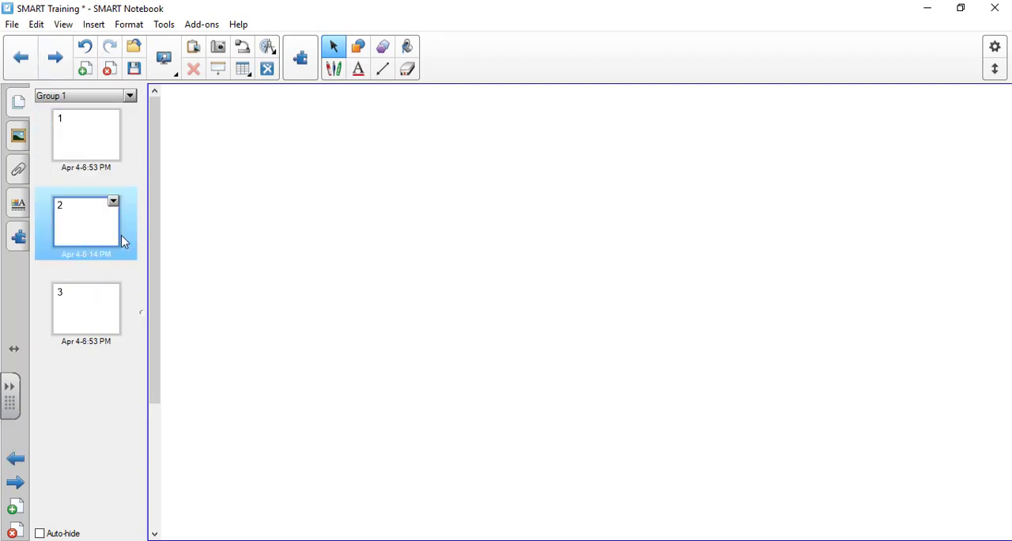
Delete the second and third pages using their page options, keeping only the first page.
{"action": "left_click", "coordinate": [113, 204]}
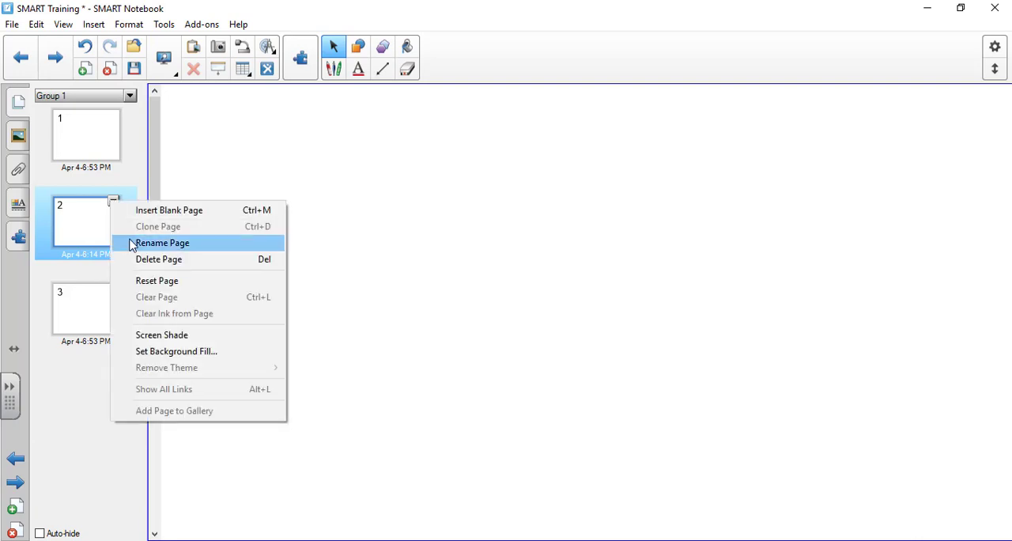
{"action": "left_click", "coordinate": [181, 258]}
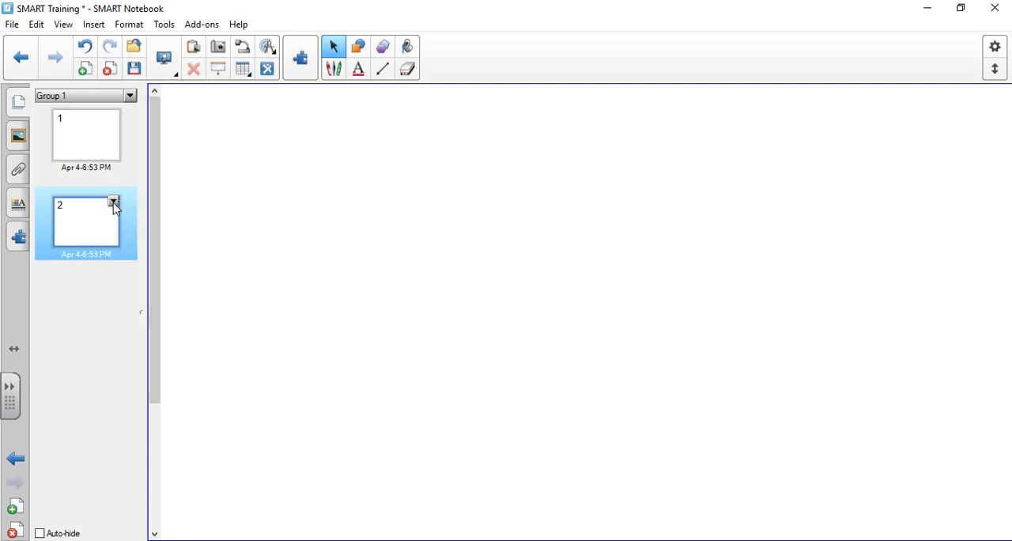
{"action": "left_click", "coordinate": [113, 204]}
{"action": "left_click", "coordinate": [182, 261]}
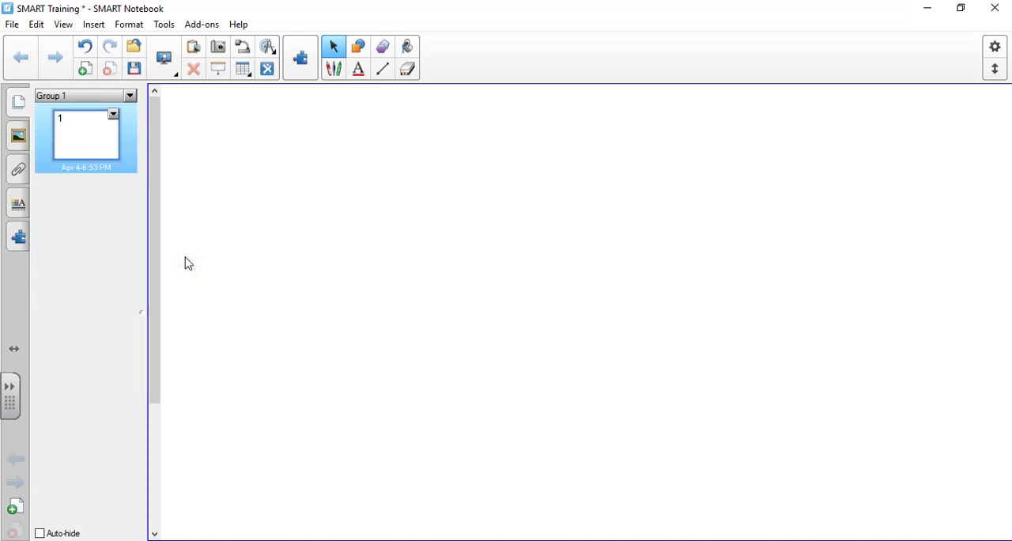
Insert two blank pages below the only remaining page using the page options.
{"action": "left_click", "coordinate": [113, 115]}
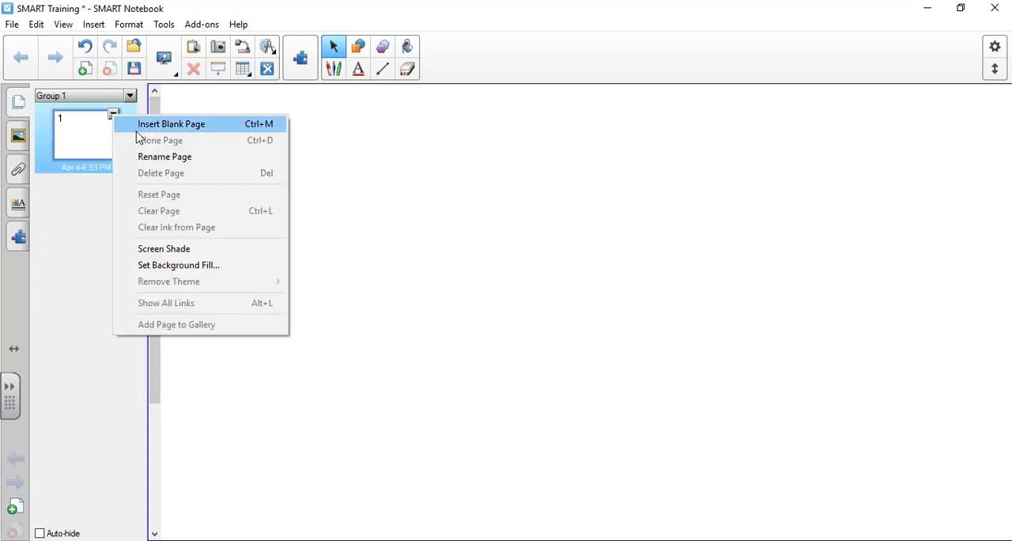
{"action": "left_click", "coordinate": [138, 129]}
{"action": "left_click", "coordinate": [113, 203]}
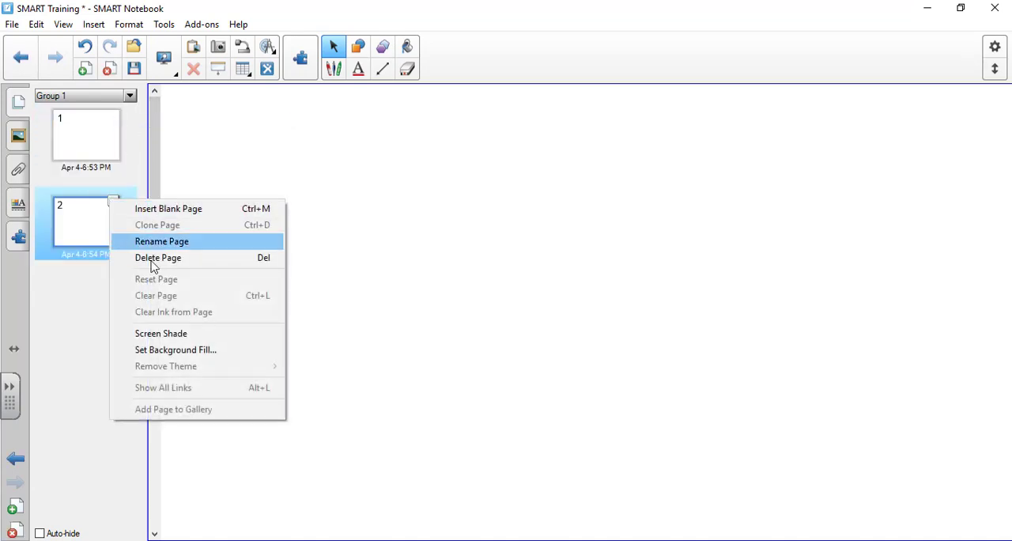
{"action": "left_click", "coordinate": [162, 213]}
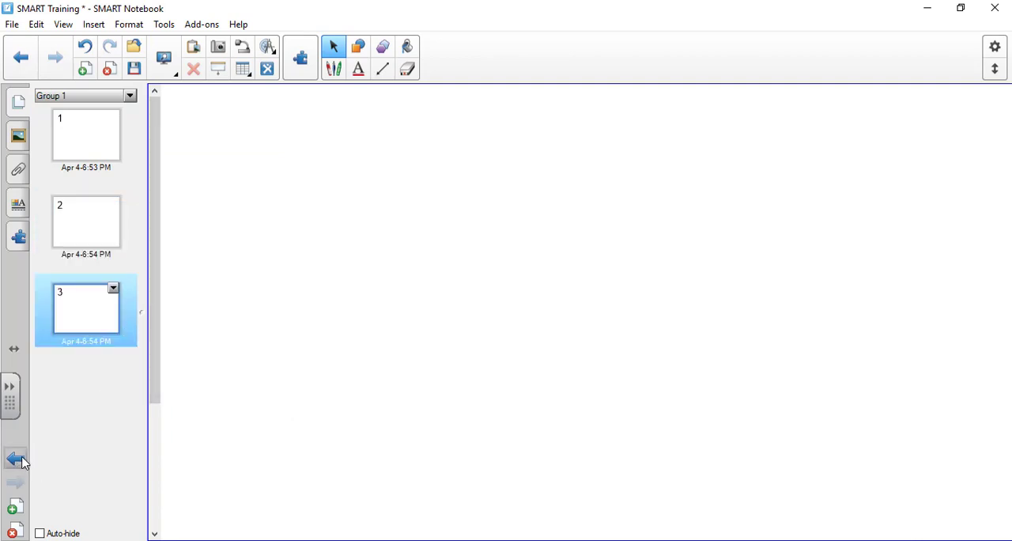
Go back page by page from page 3 to page 1, and return forward to page 3.
{"action": "left_click", "coordinate": [15, 459]}
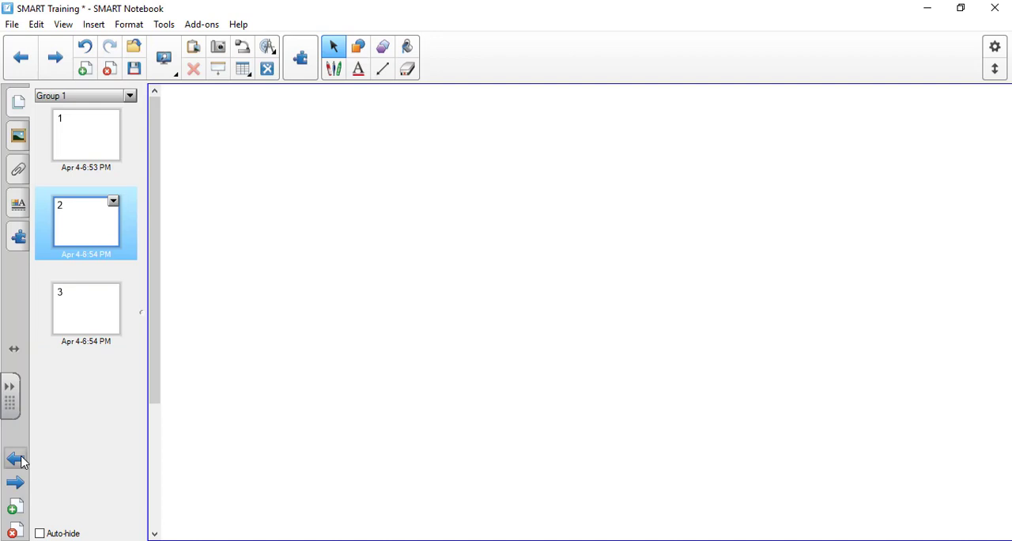
{"action": "left_click", "coordinate": [19, 461]}
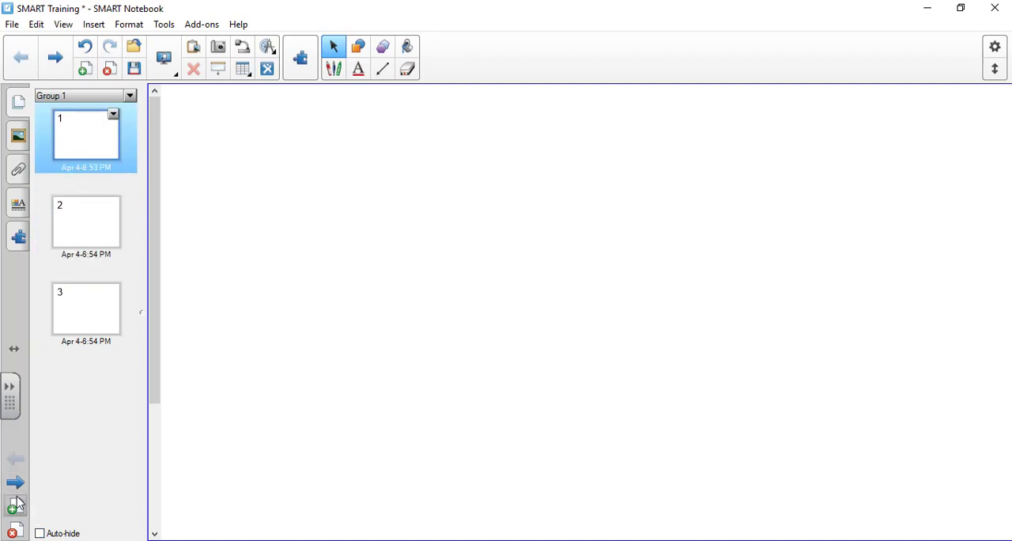
{"action": "left_click", "coordinate": [17, 483]}
{"action": "left_click", "coordinate": [17, 483]}
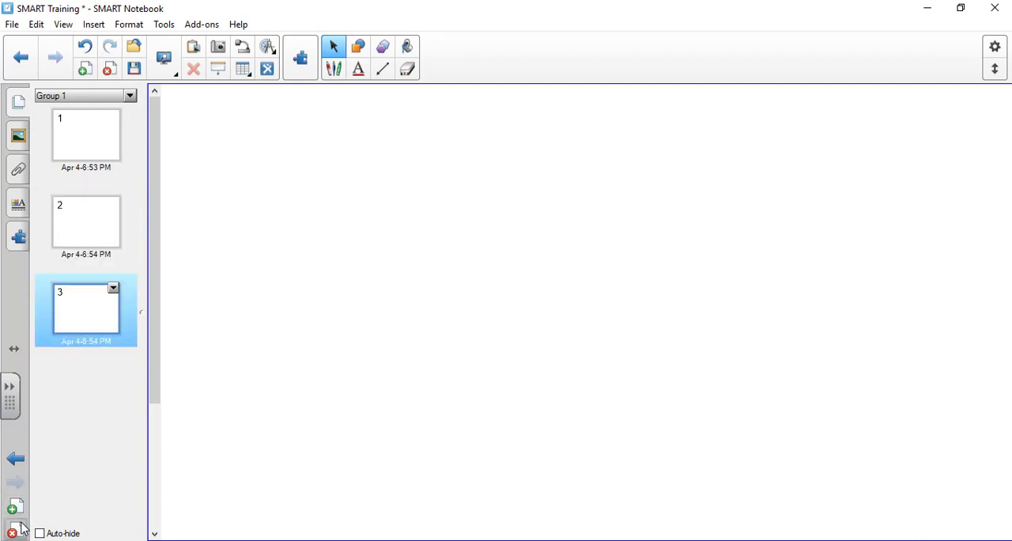
Add two blank pages after page 3 and view the page options of pages 4 and 5.
{"action": "left_click", "coordinate": [15, 510]}
{"action": "left_click", "coordinate": [16, 510]}
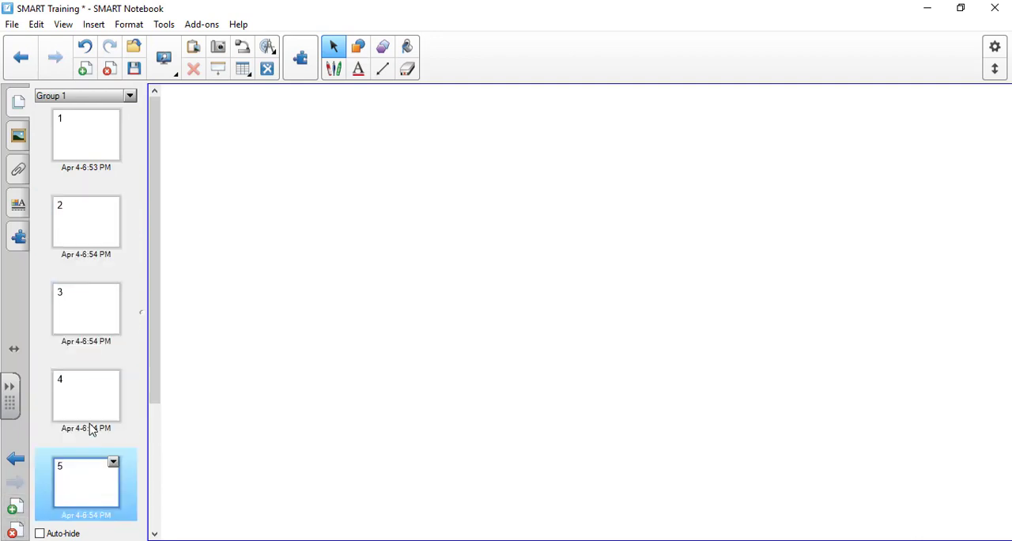
{"action": "right_click", "coordinate": [119, 434]}
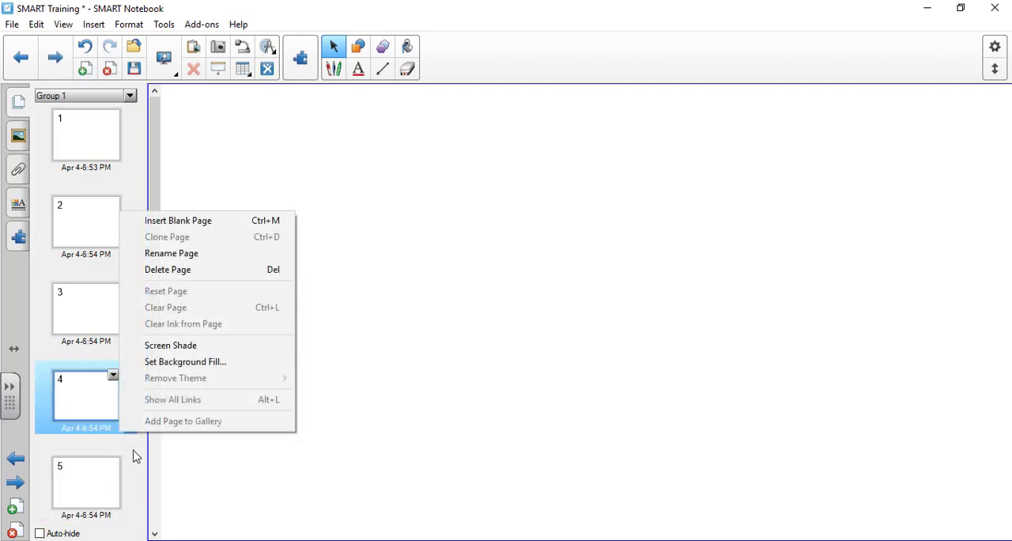
{"action": "left_click", "coordinate": [145, 482]}
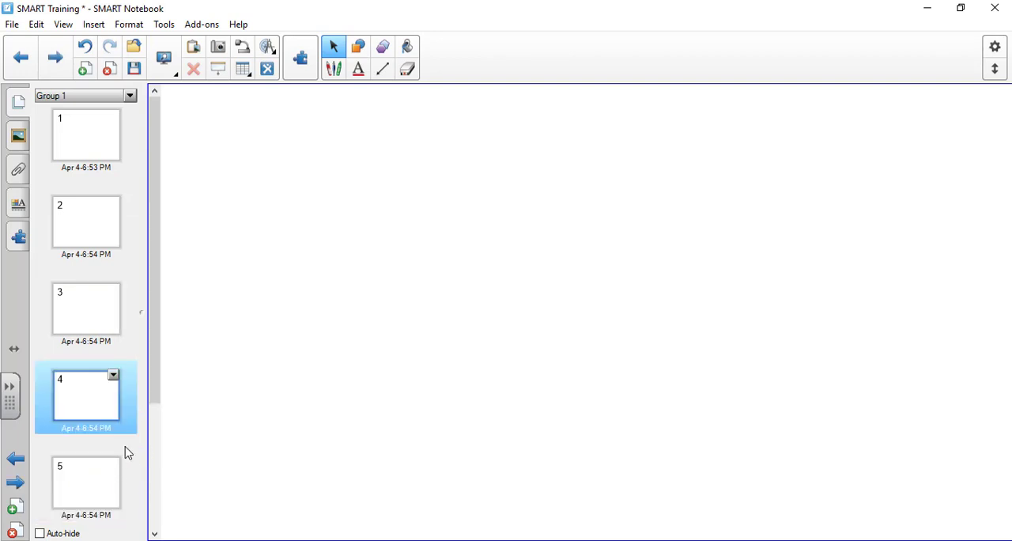
{"action": "right_click", "coordinate": [127, 453]}
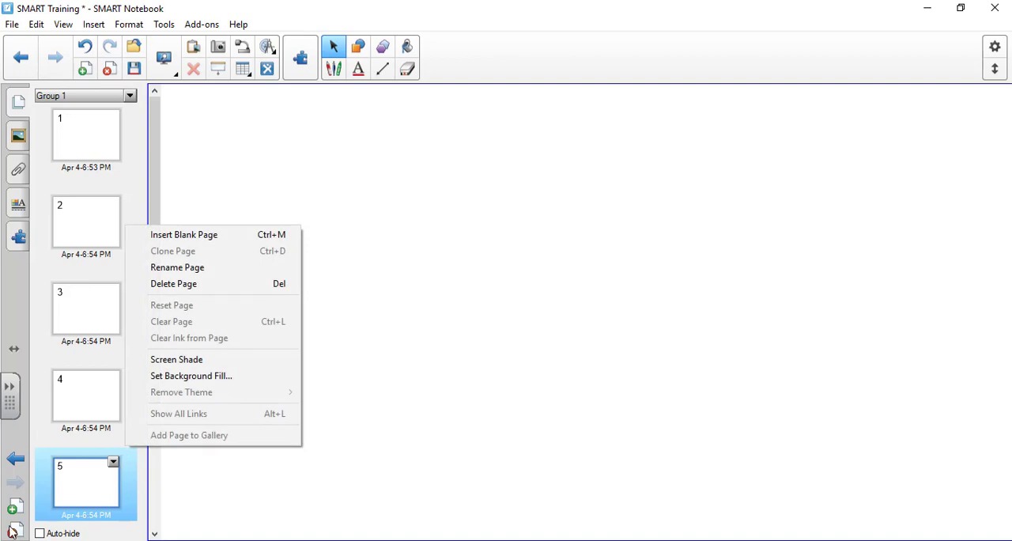
{"action": "left_click", "coordinate": [57, 483]}
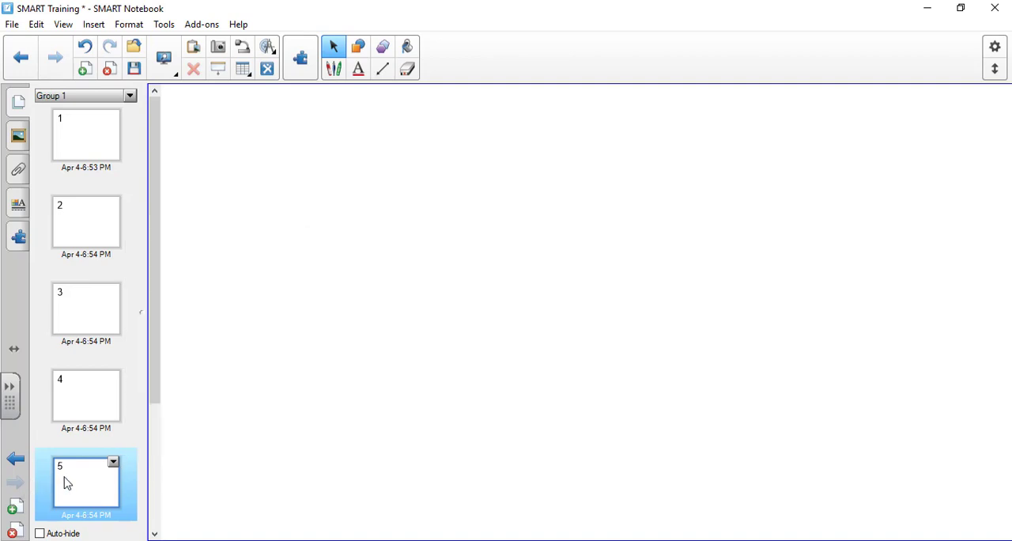
Delete pages 5 and 4 and look over the page options of page 3.
{"action": "left_click", "coordinate": [11, 533]}
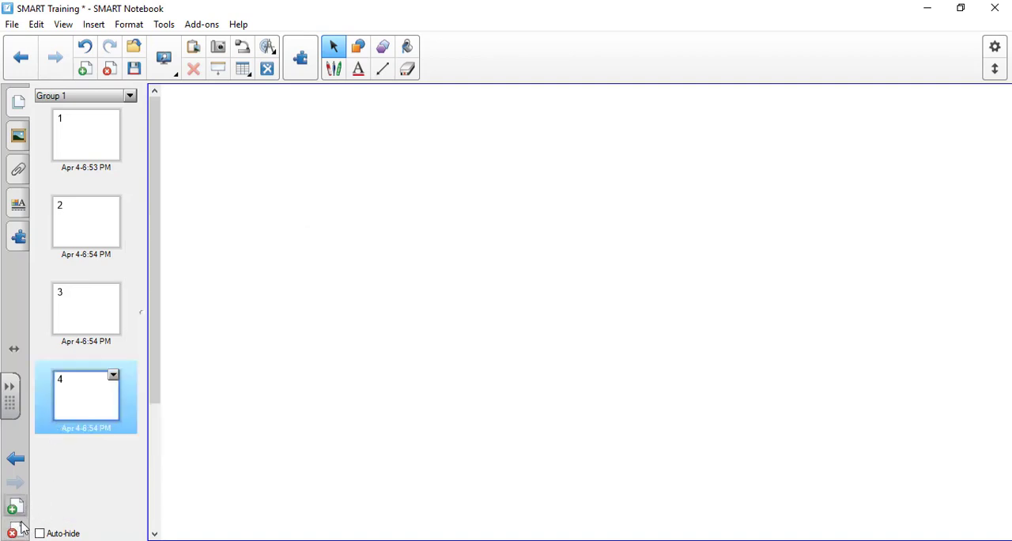
{"action": "left_click", "coordinate": [16, 532]}
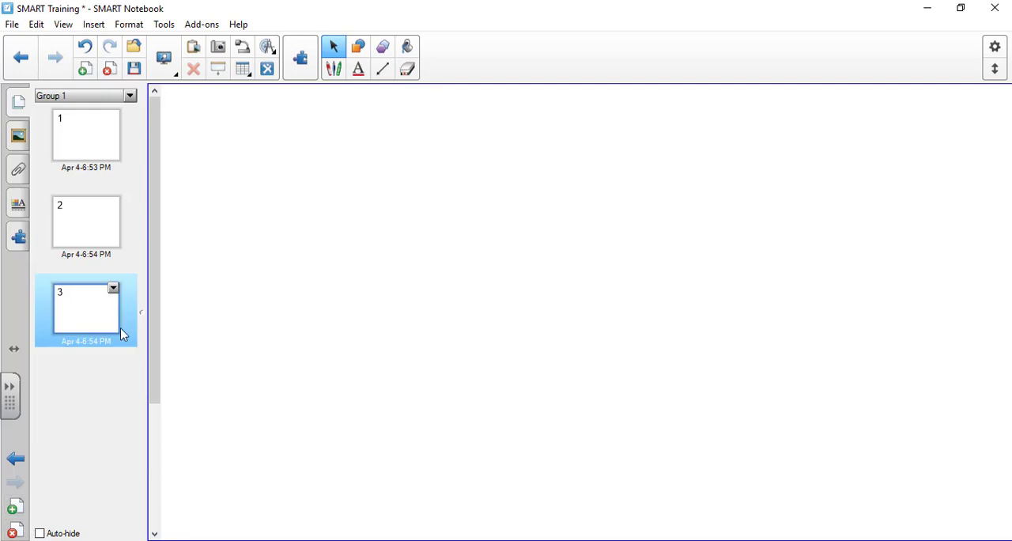
{"action": "left_click", "coordinate": [113, 289]}
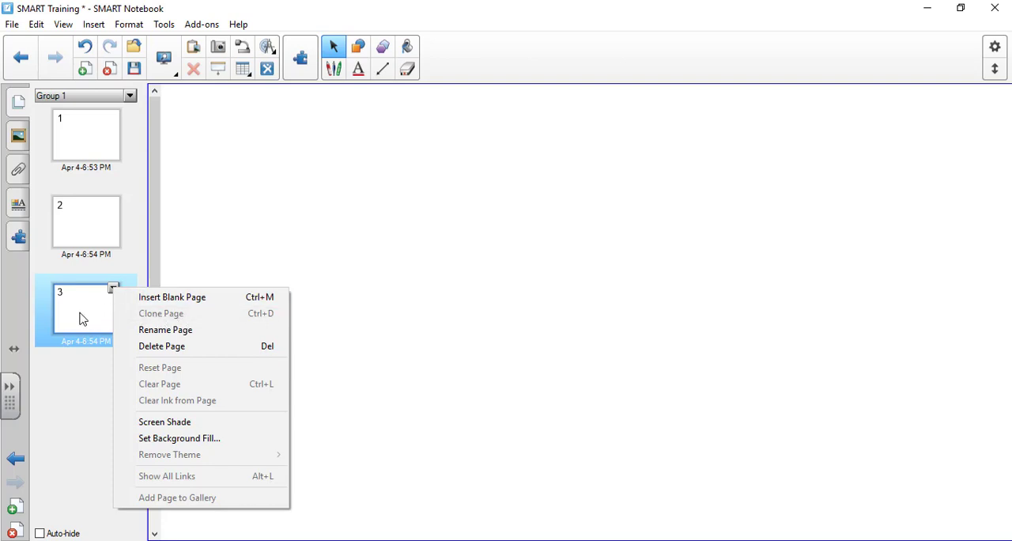
{"action": "left_click", "coordinate": [85, 316]}
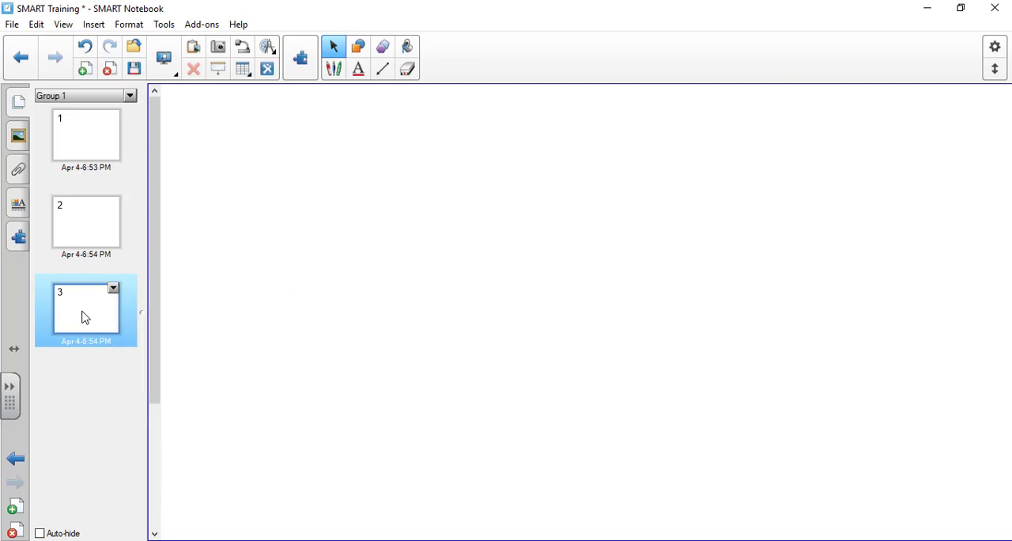